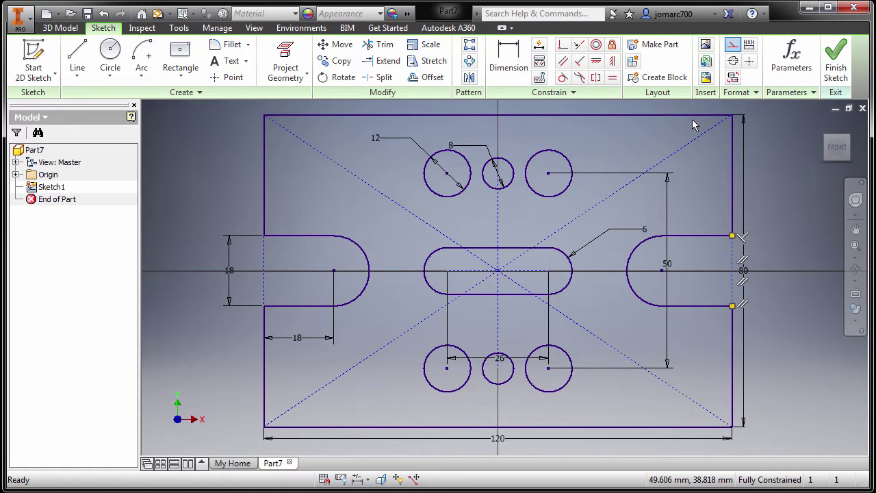
Draw a short diagonal line across the top-right corner, from the top edge to the right edge.
key(l)
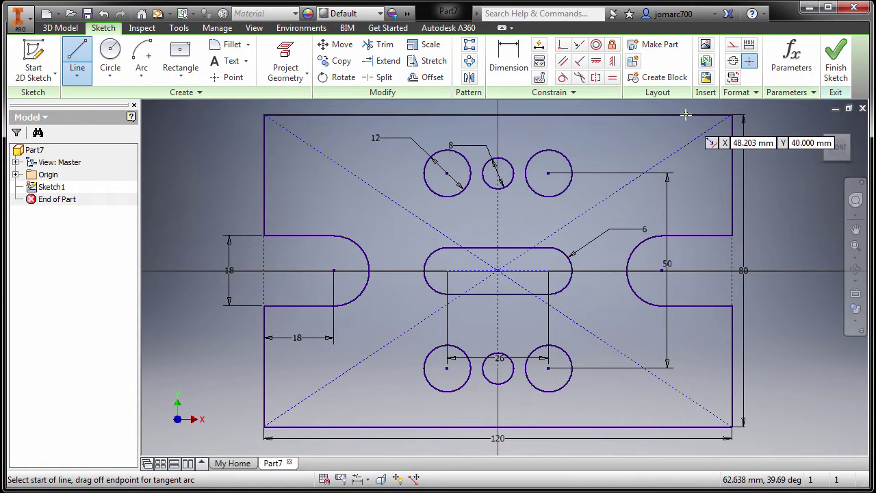
click(686, 114)
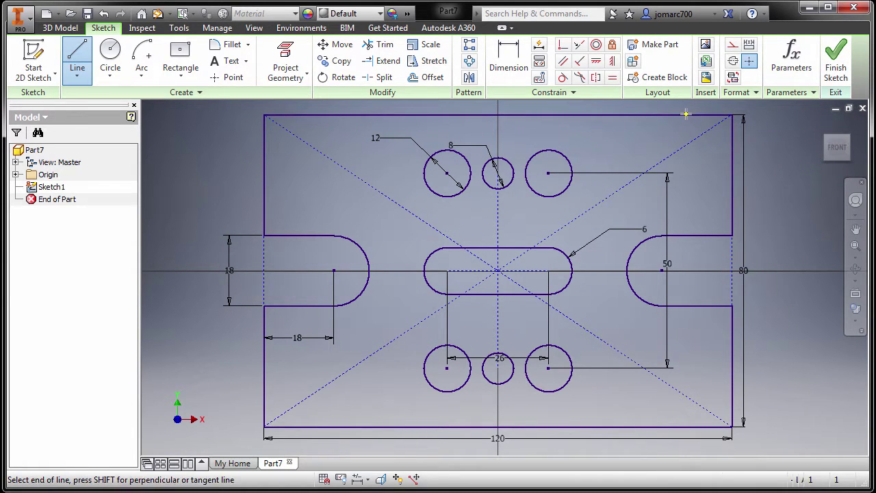
click(730, 164)
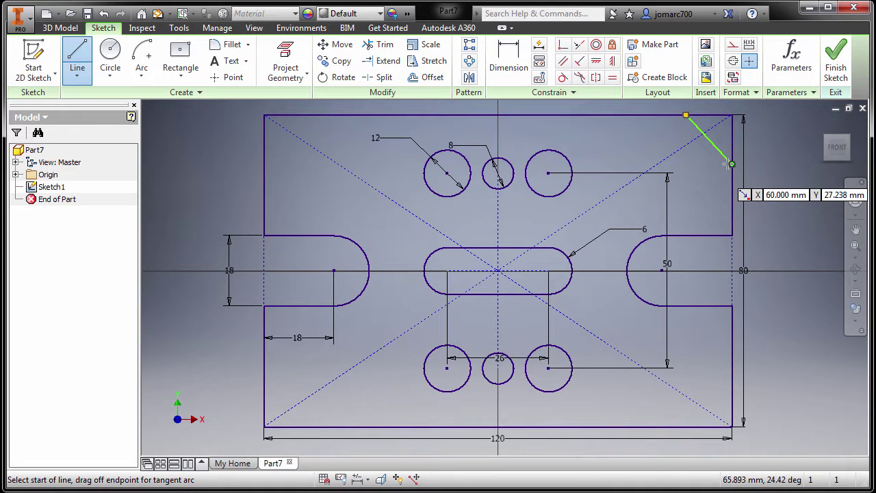
key(d)
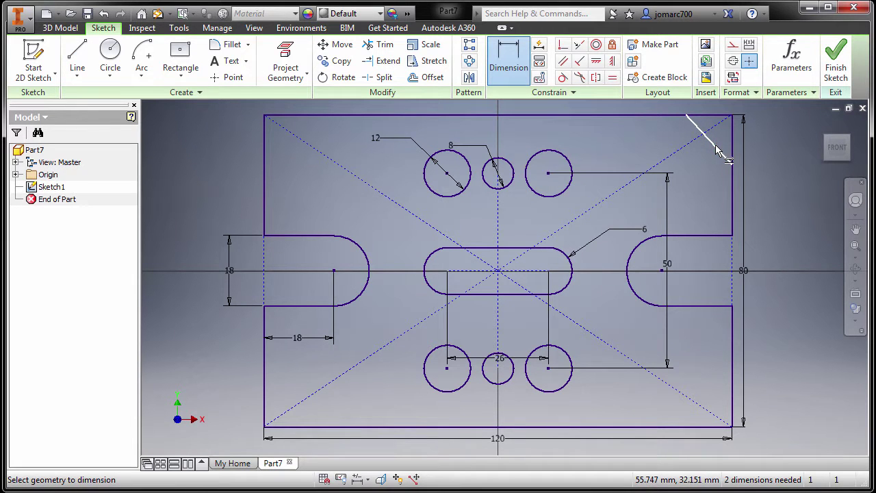
Dimension the angle between the corner line and the right edge as 45 degrees.
click(717, 148)
click(732, 202)
middle_drag(717, 138, 681, 217)
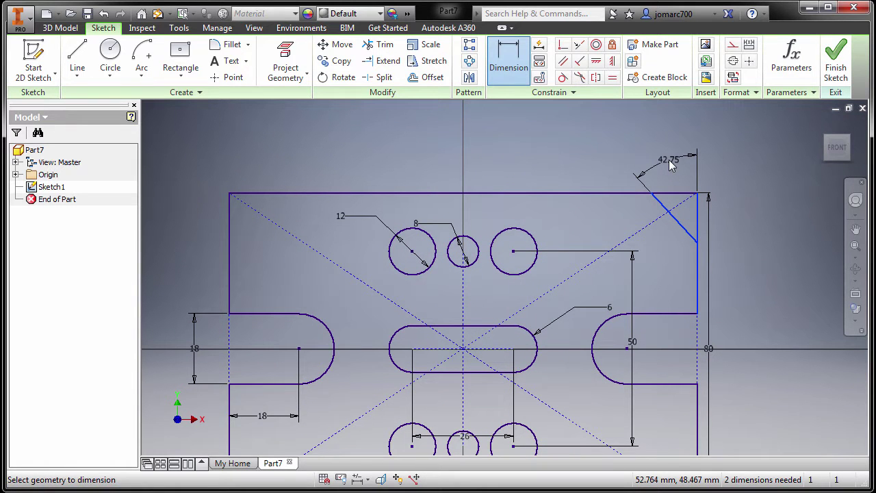
click(669, 165)
text(45)
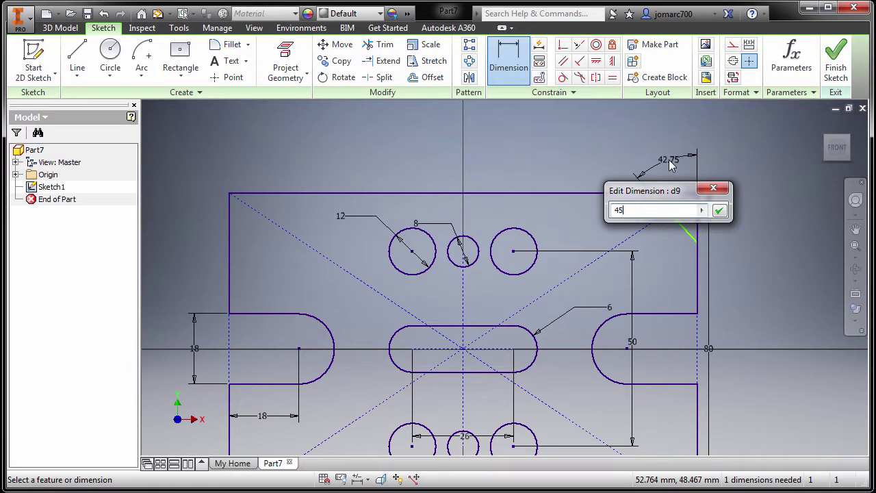
key(Return)
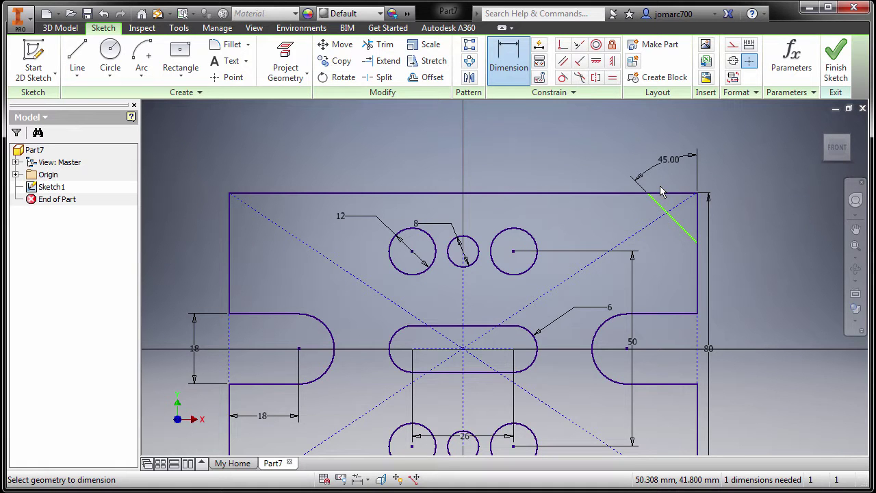
Split the top and right edges where the diagonal corner line meets them.
click(374, 78)
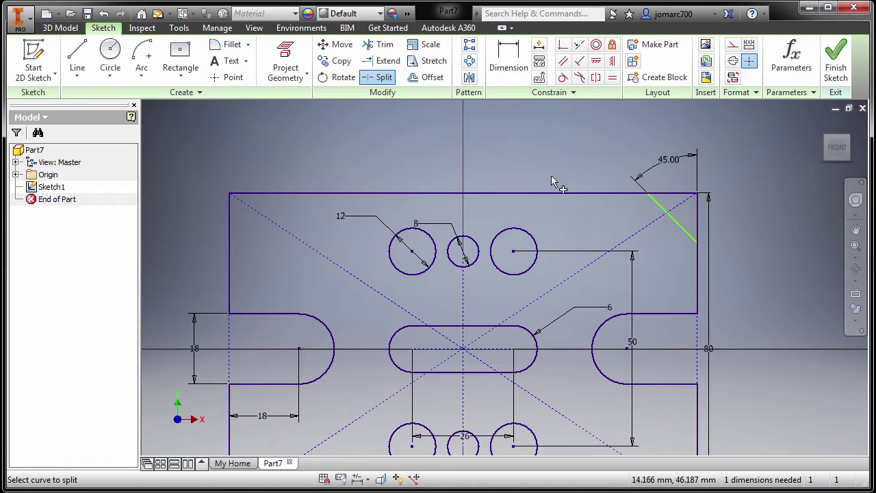
click(654, 193)
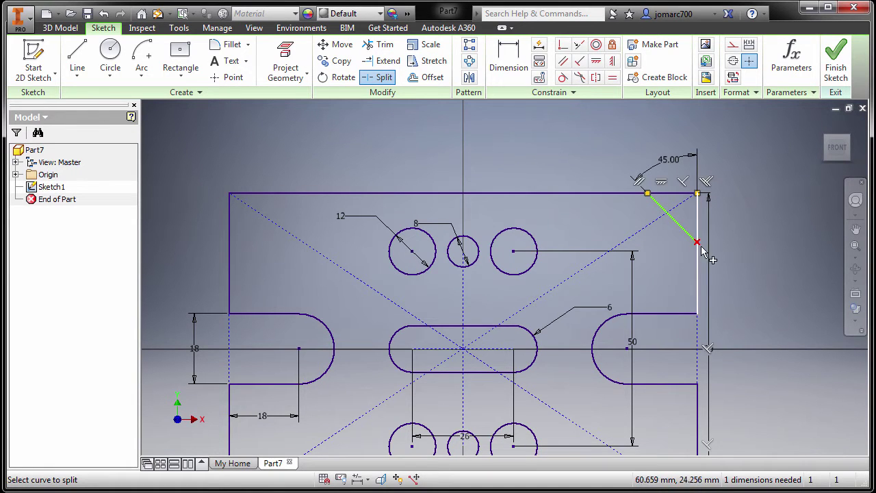
click(699, 247)
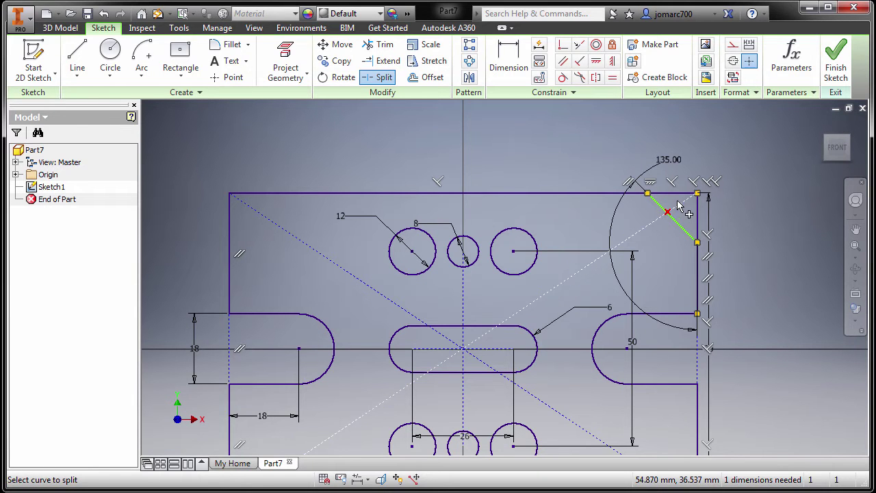
key(Escape)
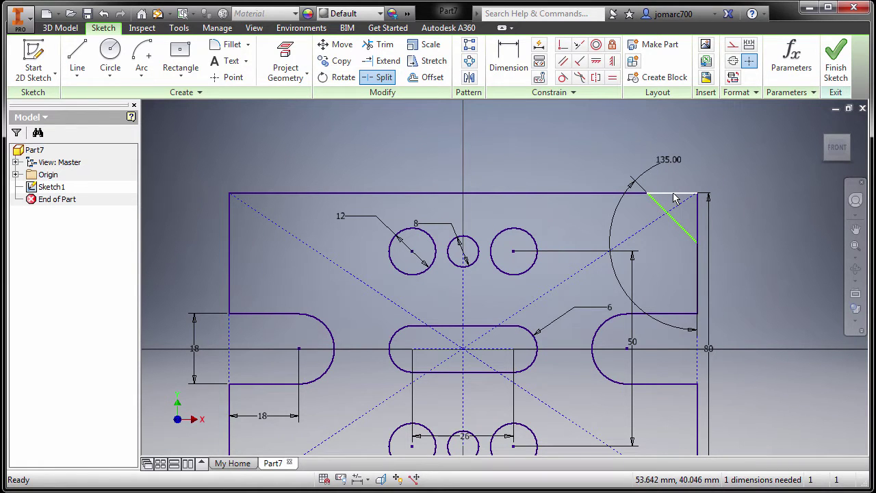
Convert the two leftover corner stubs beyond the diagonal into construction lines.
click(674, 198)
ctrl+click(698, 219)
right_click(732, 128)
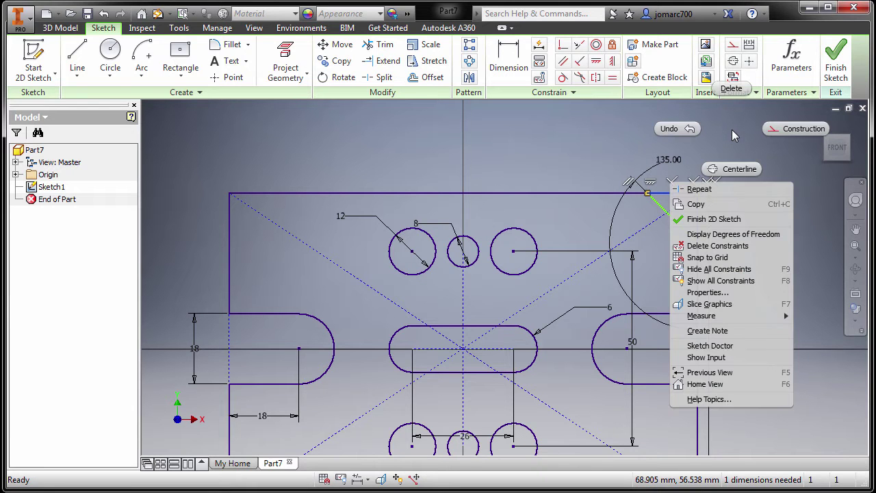
click(780, 131)
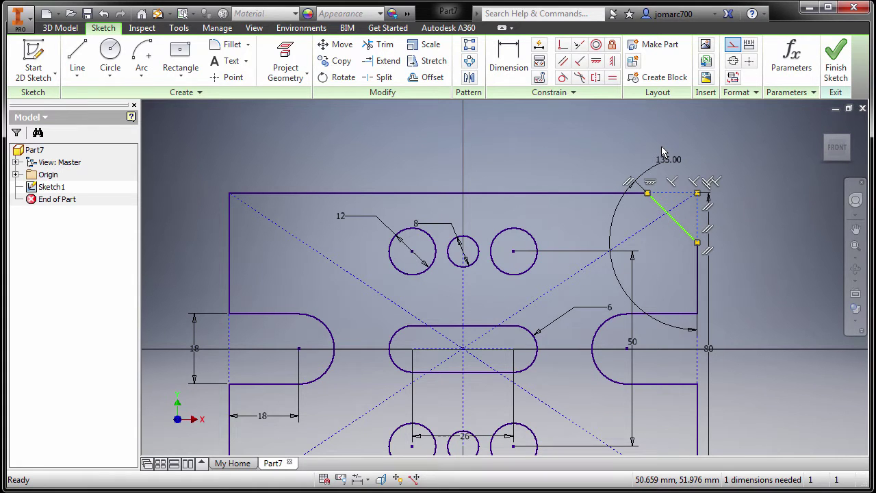
click(517, 72)
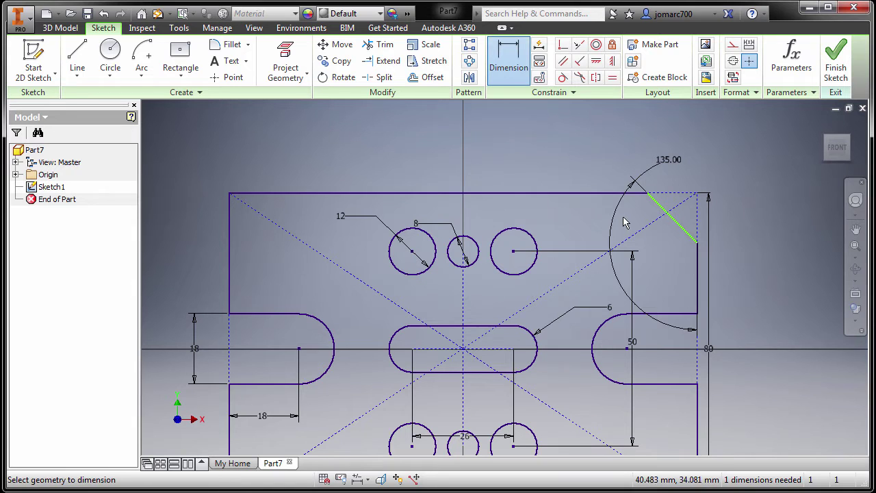
Add a 12 mm dimension from the top edge to the chamfer's lower endpoint.
click(599, 193)
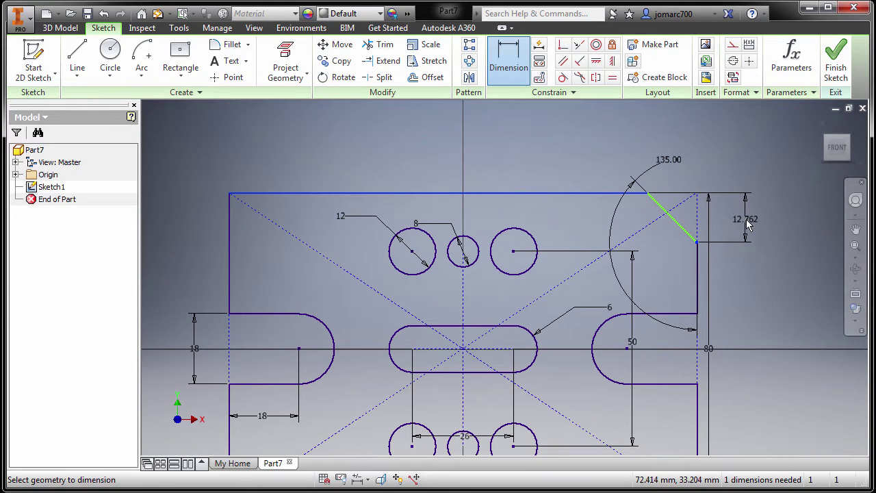
click(746, 219)
text(12)
key(Return)
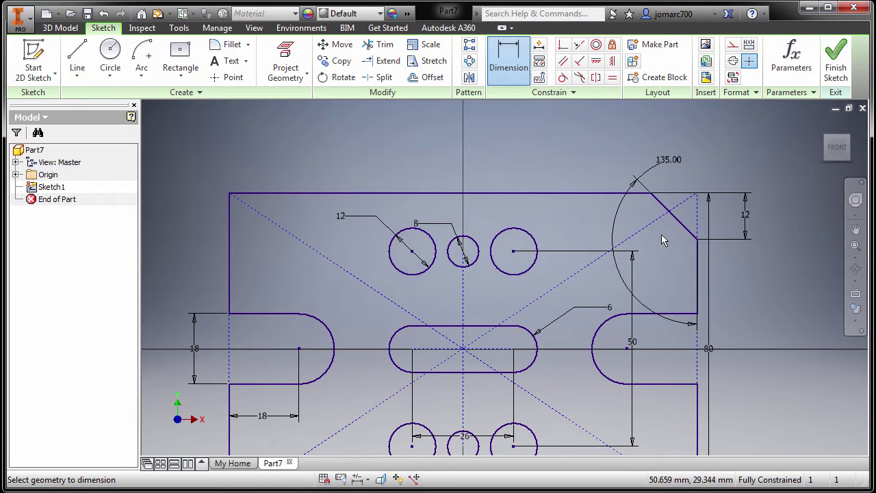
key(Escape)
middle_drag(662, 296, 626, 151)
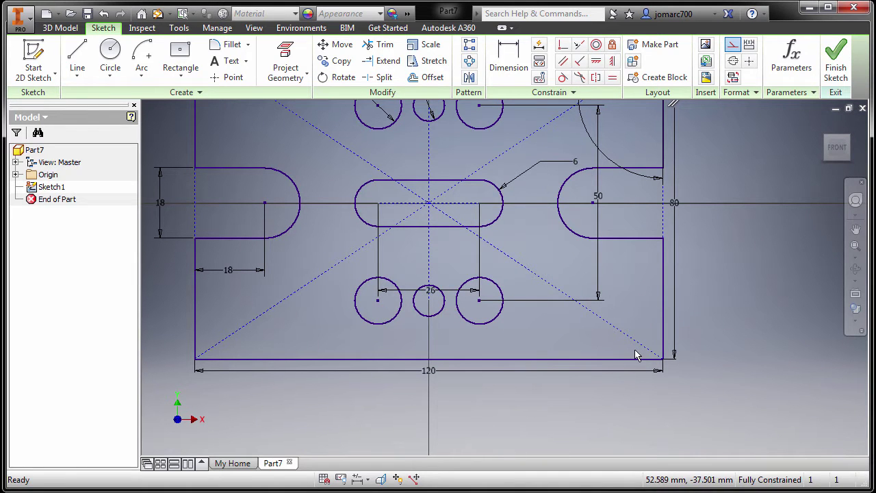
Draw a three-point arc from the right edge to the bottom edge at the bottom-right corner.
click(140, 82)
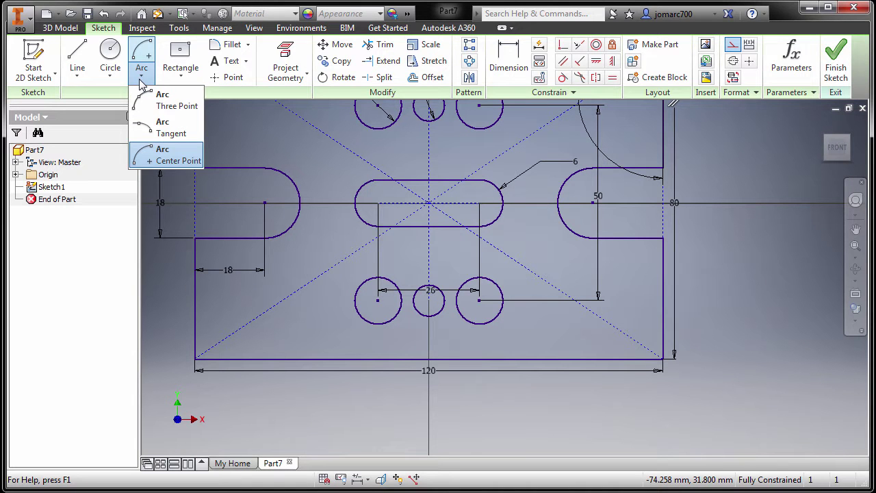
click(171, 105)
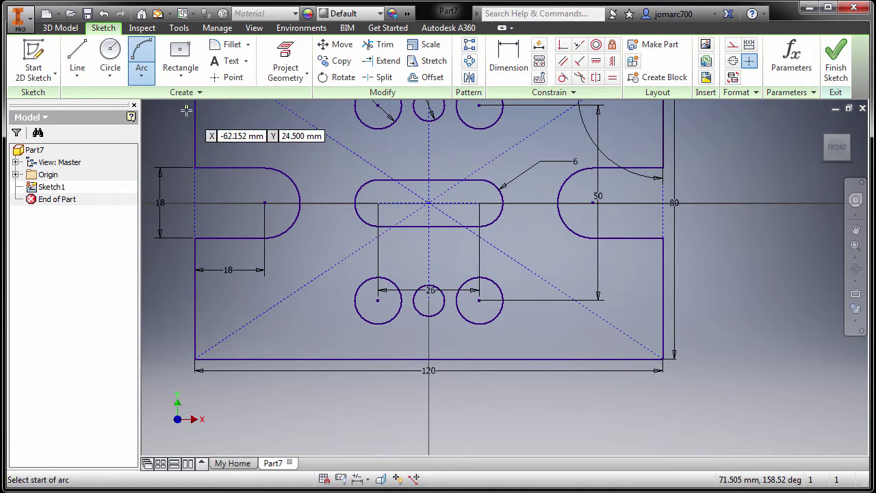
click(661, 310)
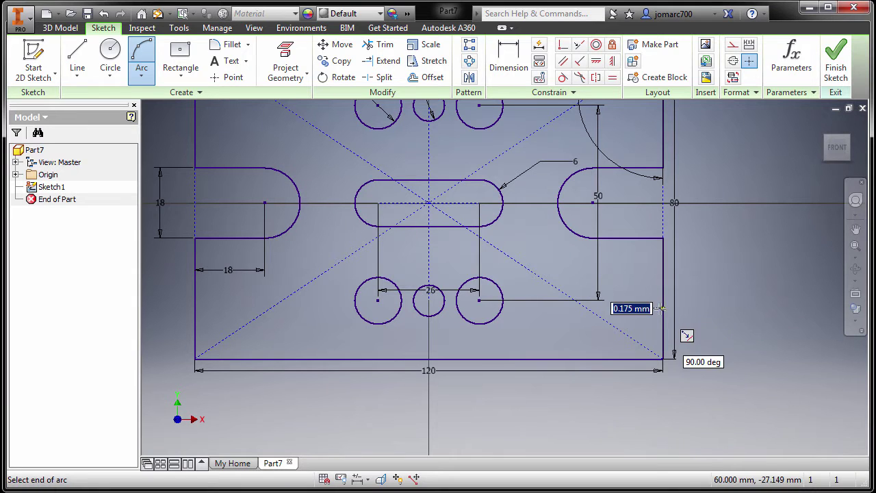
click(616, 358)
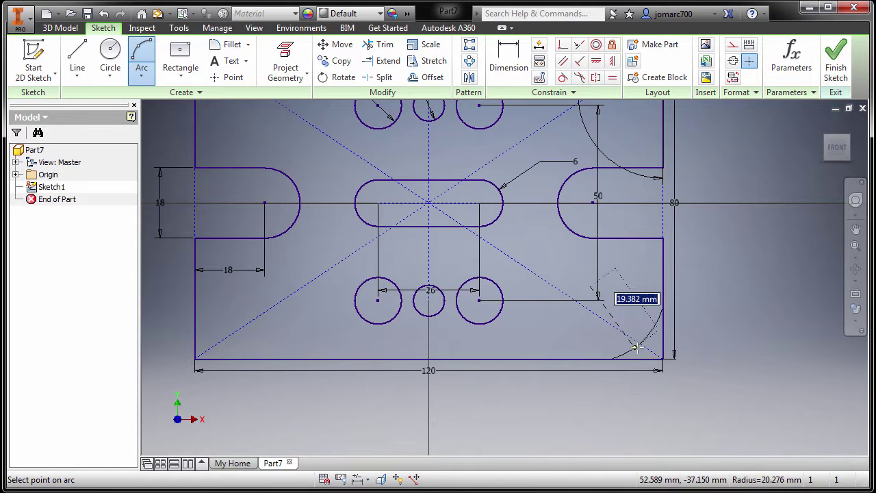
scroll(654, 348, up, 2)
scroll(636, 321, up, 6)
click(635, 324)
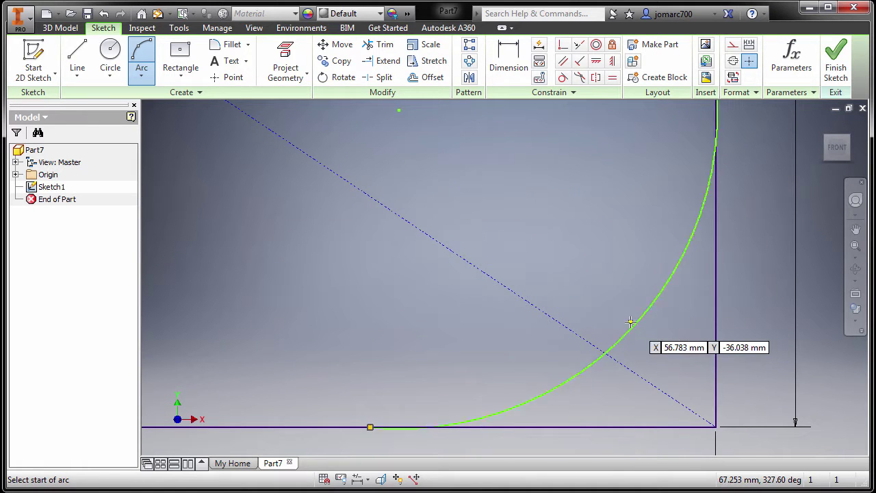
scroll(616, 329, down, 4)
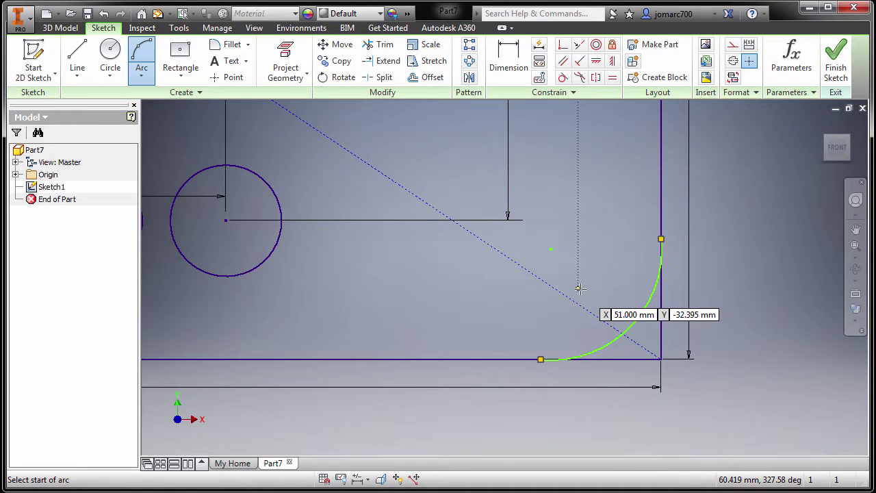
key(Escape)
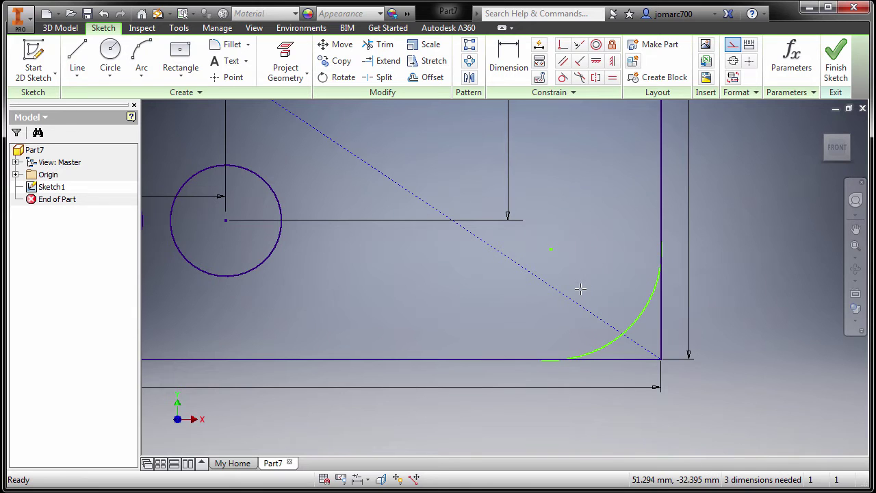
click(483, 360)
ctrl+click(609, 352)
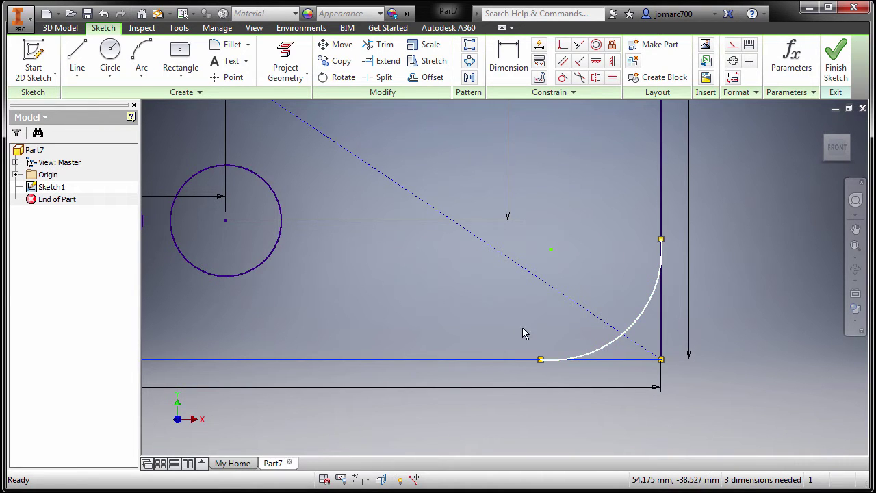
Constrain the bottom-right corner arc tangent to the bottom and right edges.
right_click(444, 312)
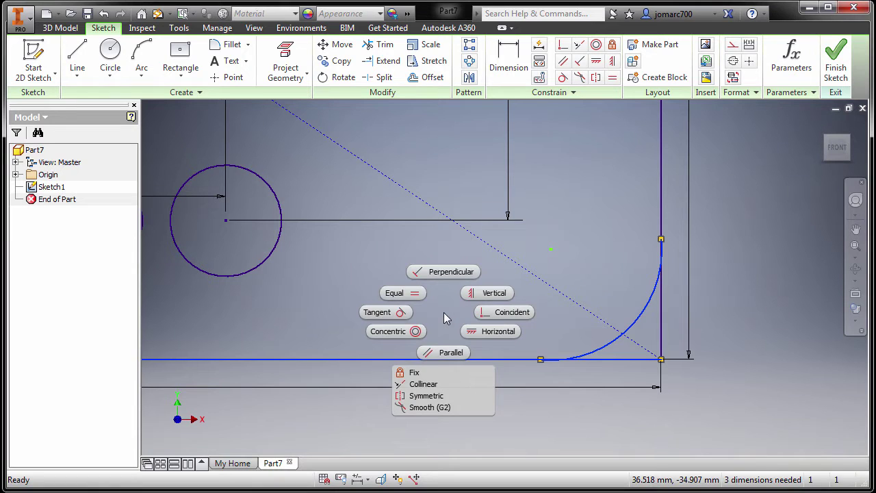
click(394, 314)
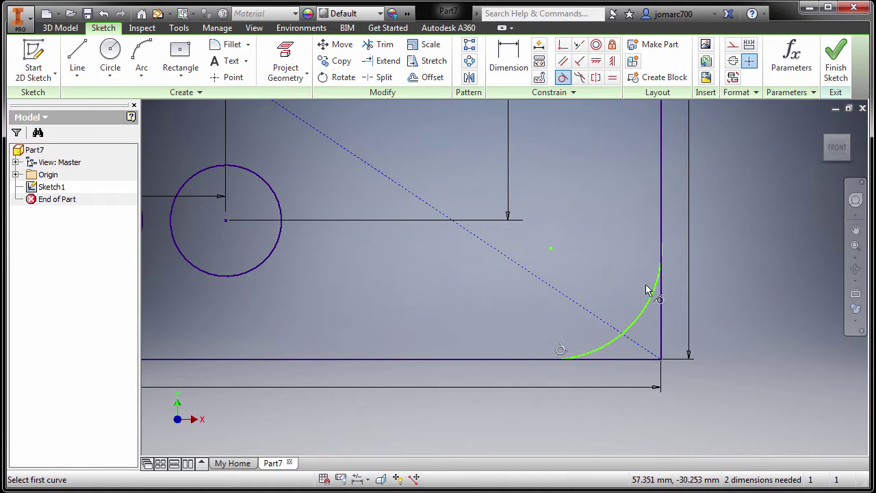
click(657, 307)
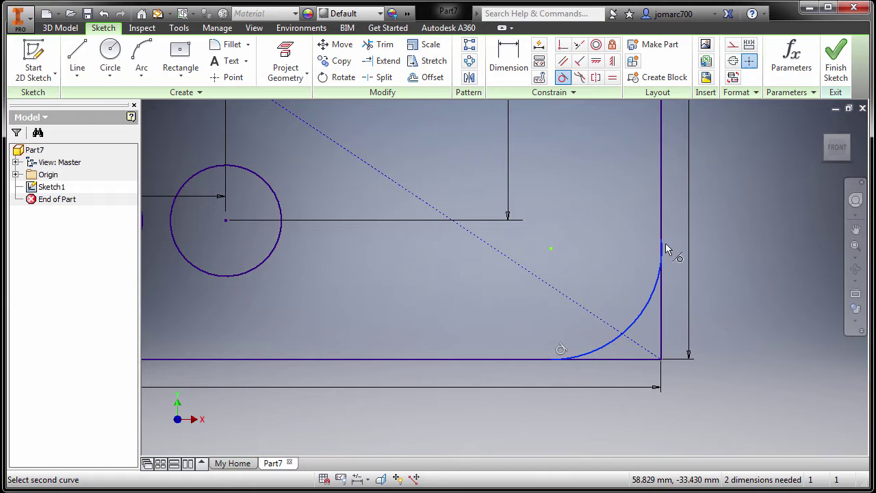
click(664, 205)
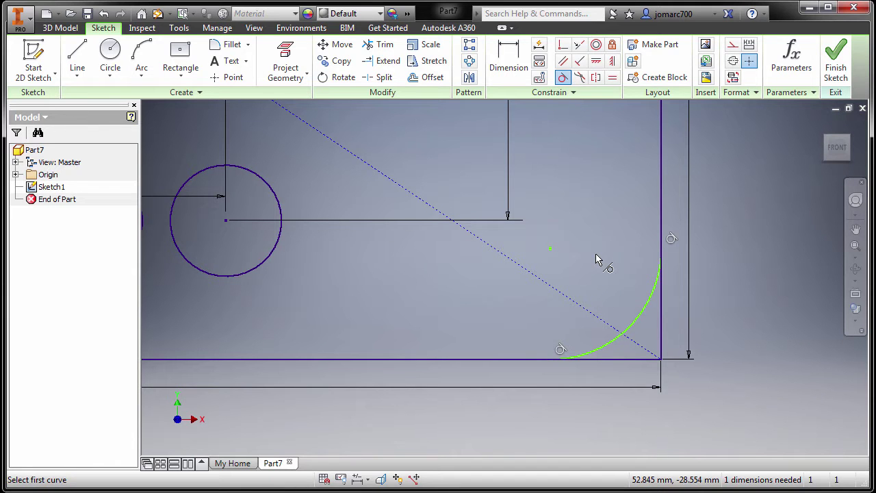
key(Escape)
Dimension the corner arc's radius as 20 mm.
key(d)
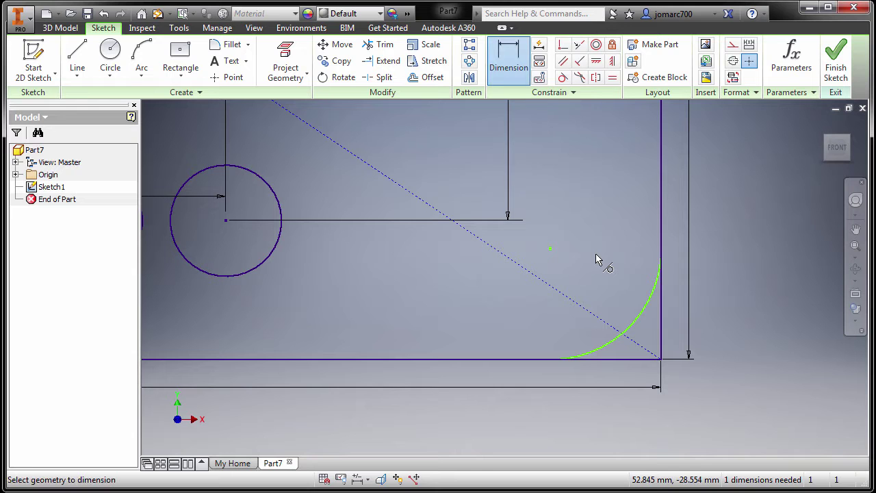
click(650, 326)
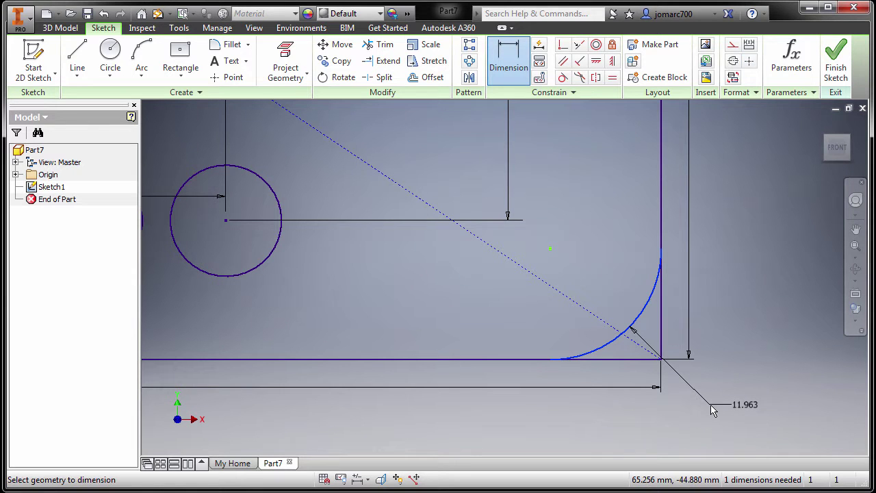
click(710, 406)
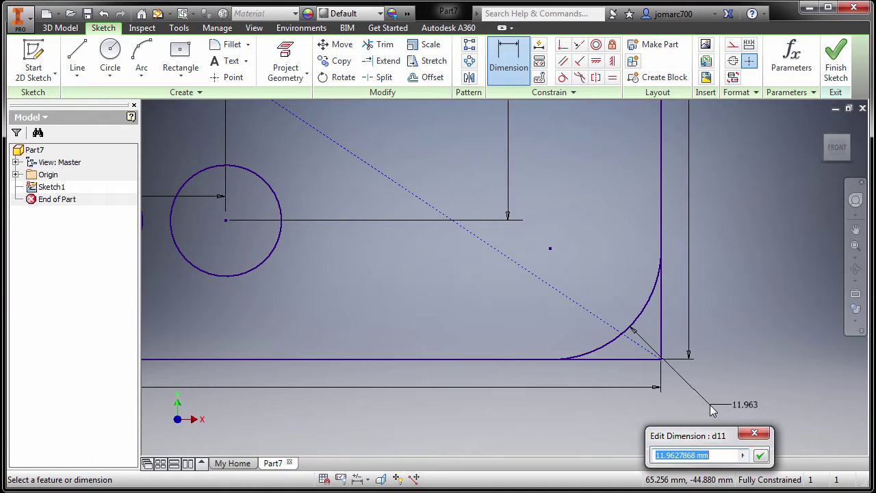
text(20)
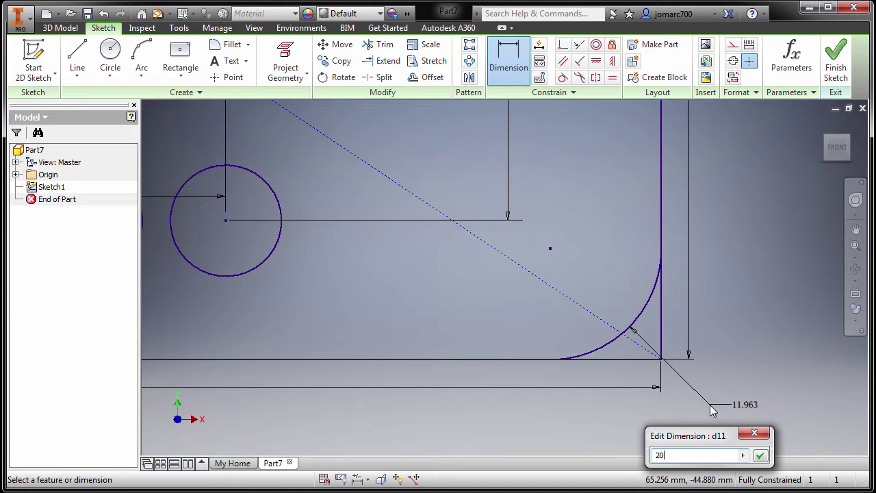
key(Return)
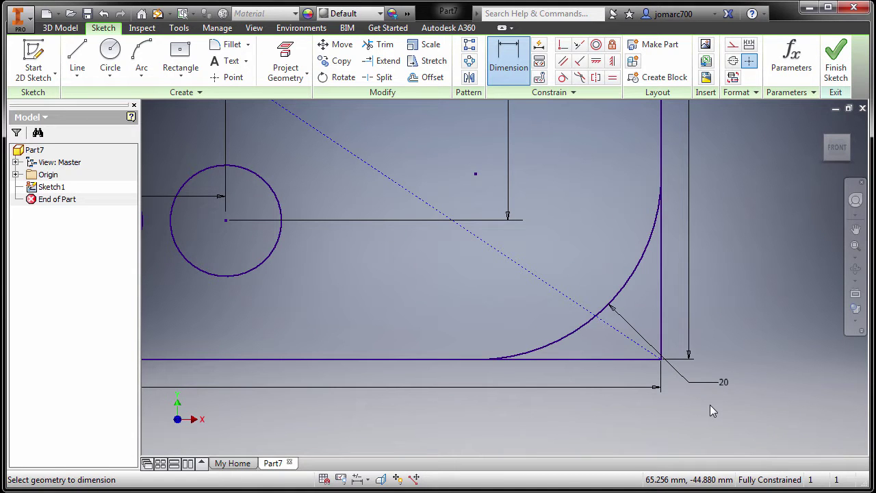
click(383, 79)
Split the right and bottom edges at the ends of the corner arc.
click(388, 81)
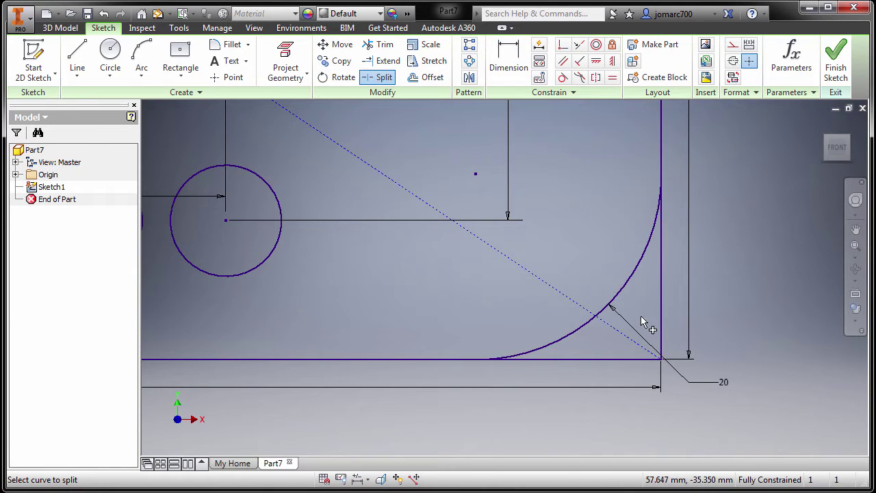
click(662, 184)
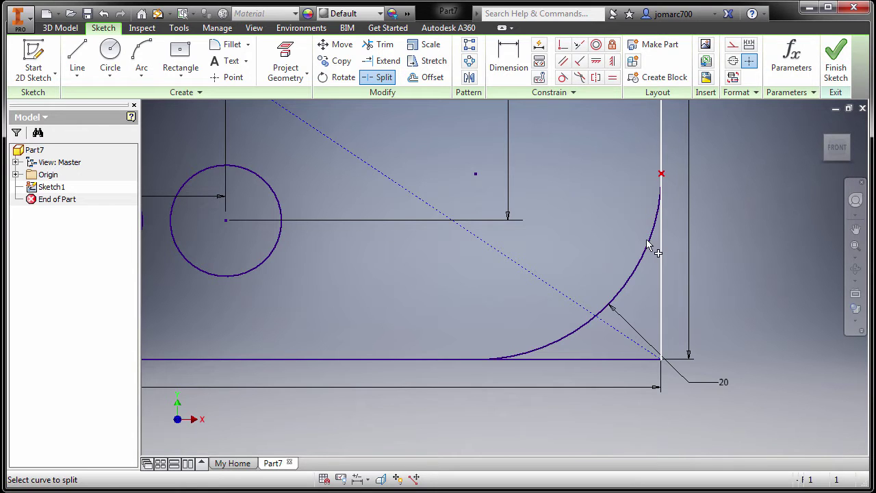
click(483, 358)
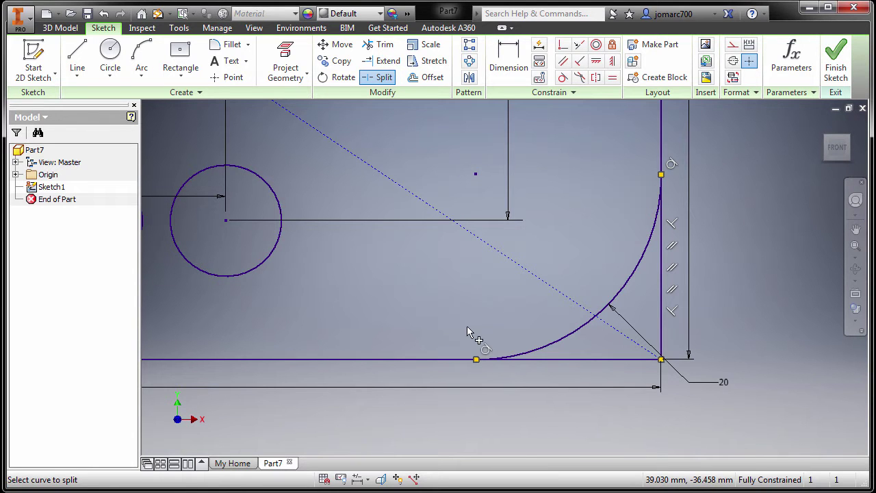
key(Escape)
Convert both square-corner leftover segments to construction lines and fit the sketch in view.
click(557, 358)
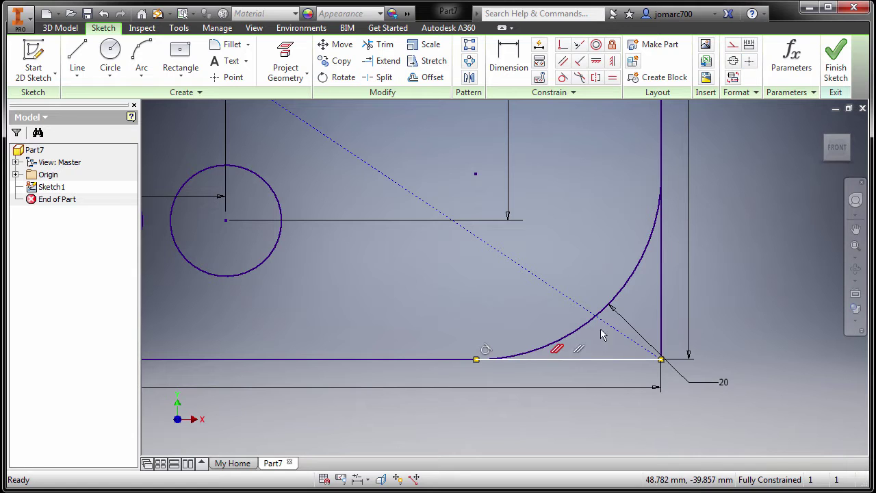
ctrl+click(661, 274)
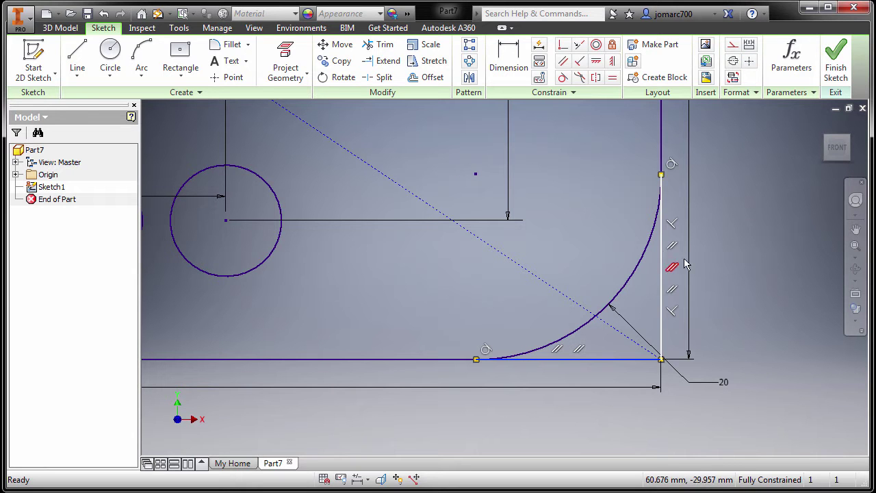
right_click(752, 234)
click(791, 235)
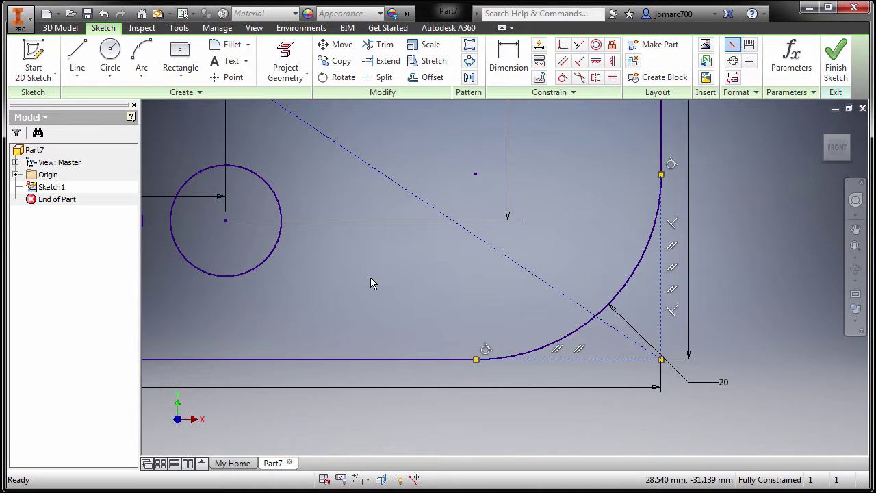
key(Home)
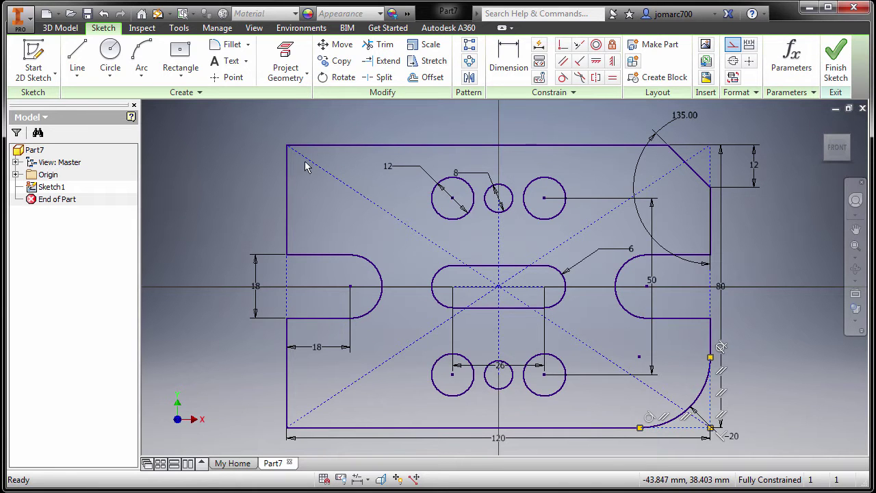
Draw a three-point arc across the top-left corner from the left edge to the top edge.
click(142, 58)
click(287, 186)
click(347, 145)
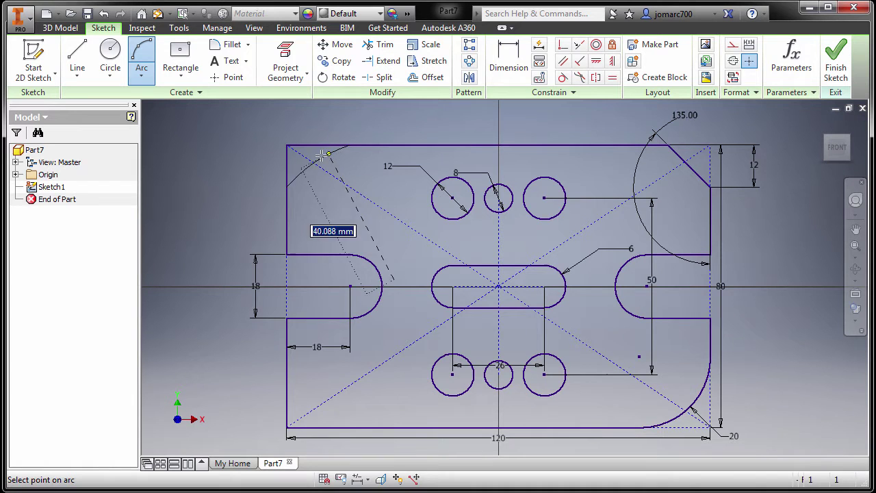
scroll(306, 163, up, 5)
scroll(288, 159, down, 3)
scroll(290, 191, up, 2)
click(297, 199)
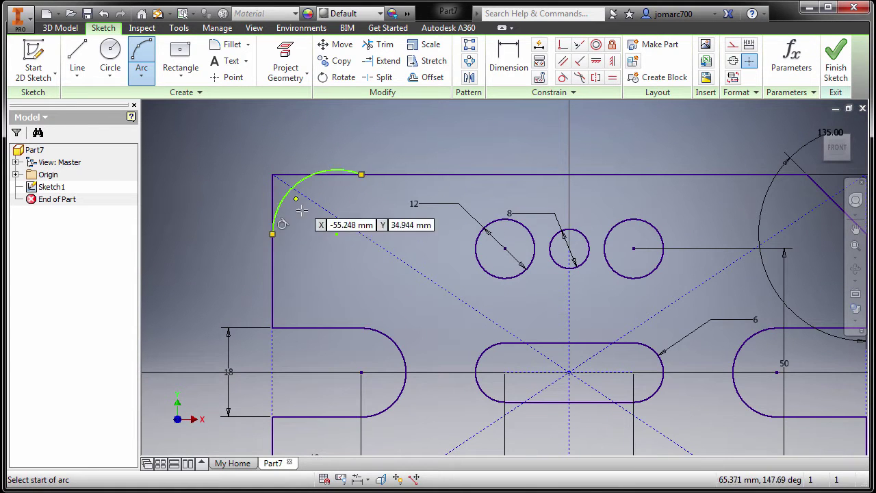
key(Escape)
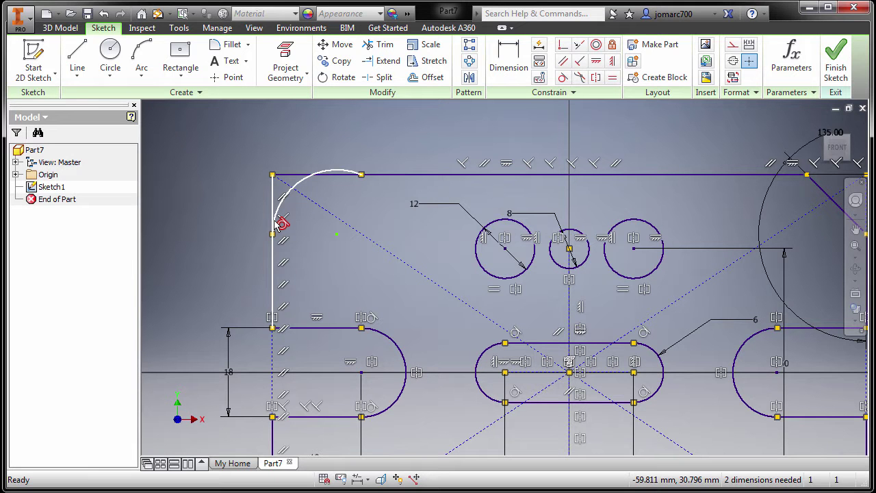
Make the top-left arc tangent to the top edge.
click(277, 222)
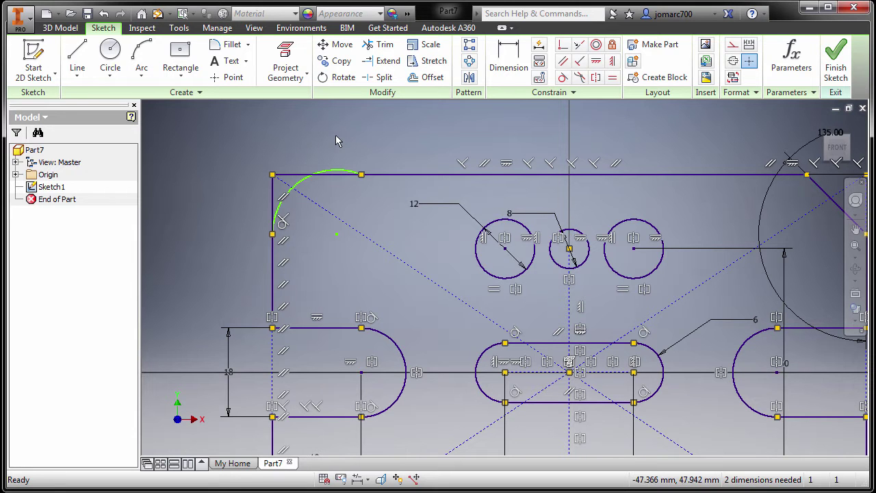
click(561, 78)
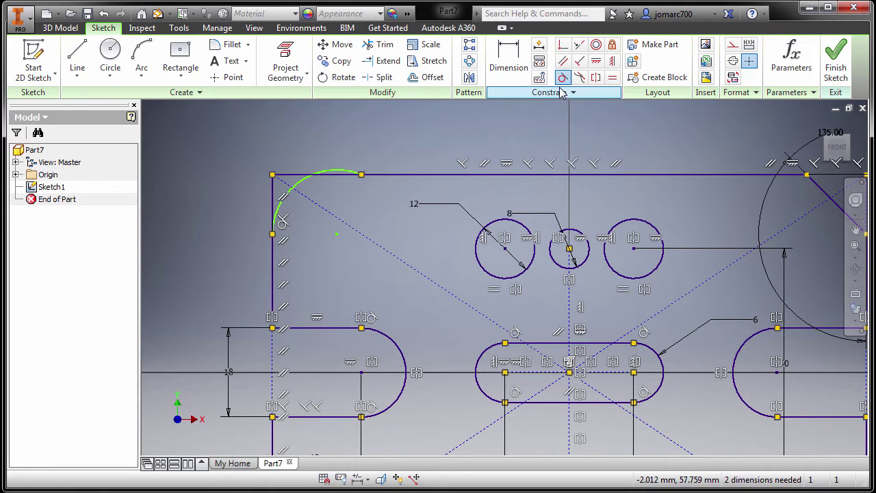
click(344, 175)
click(391, 176)
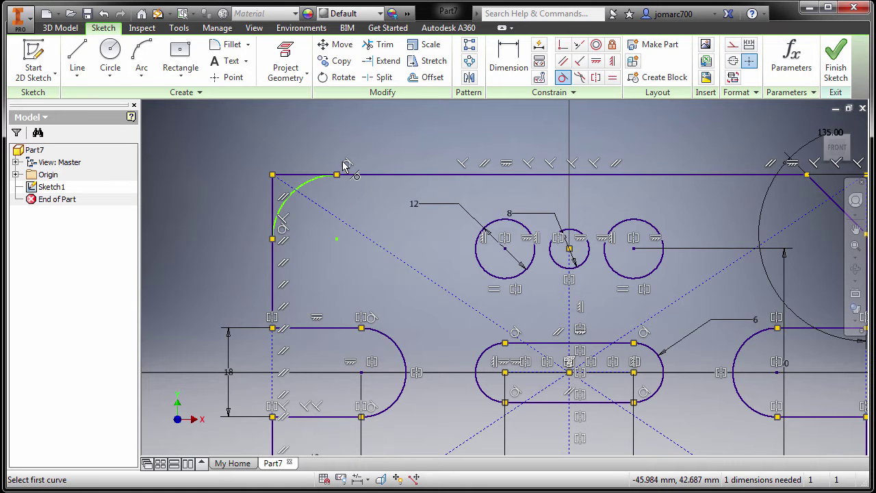
key(Escape)
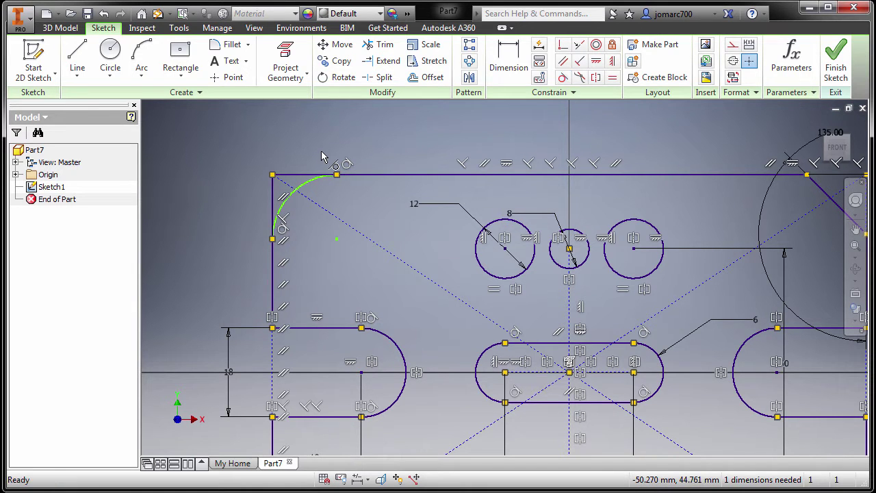
Set the top-left arc's radius dimension to 20 mm.
key(d)
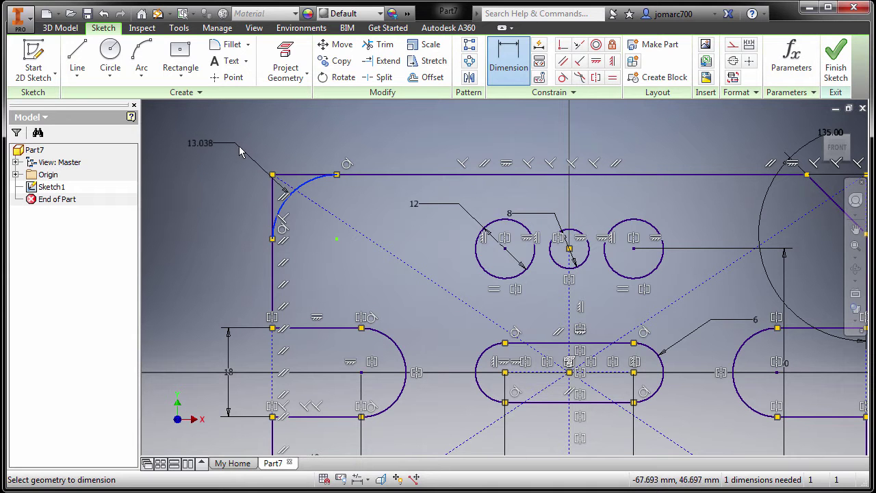
click(240, 148)
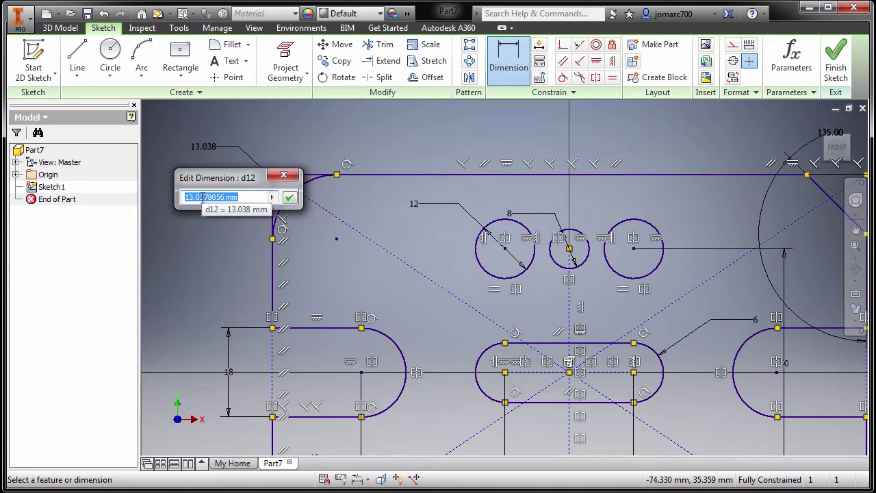
text(20)
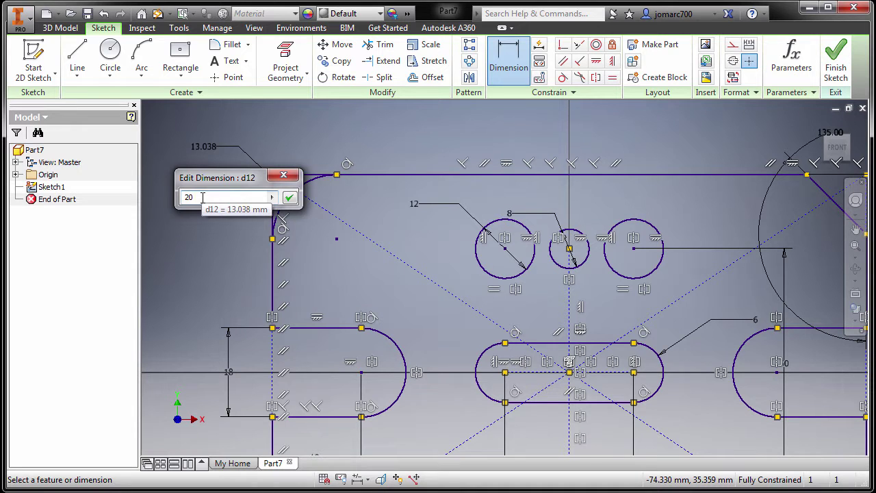
key(Return)
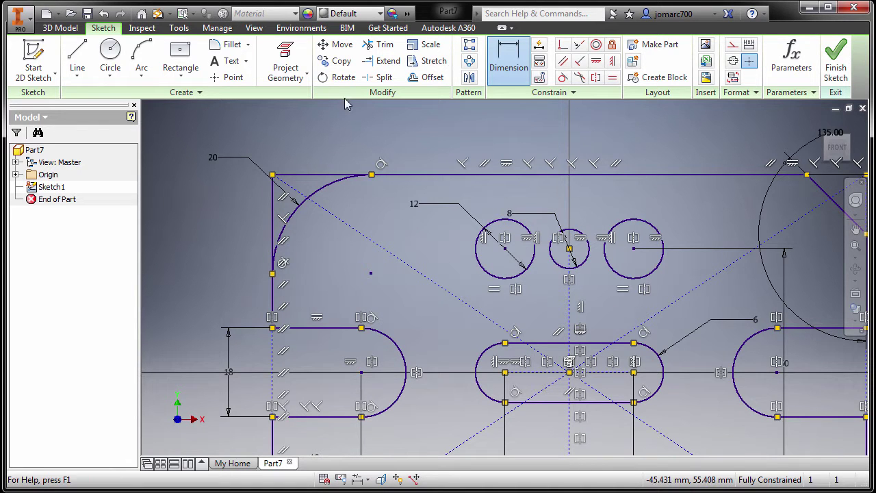
Split the top and left edges at the ends of the top-left arc.
click(380, 77)
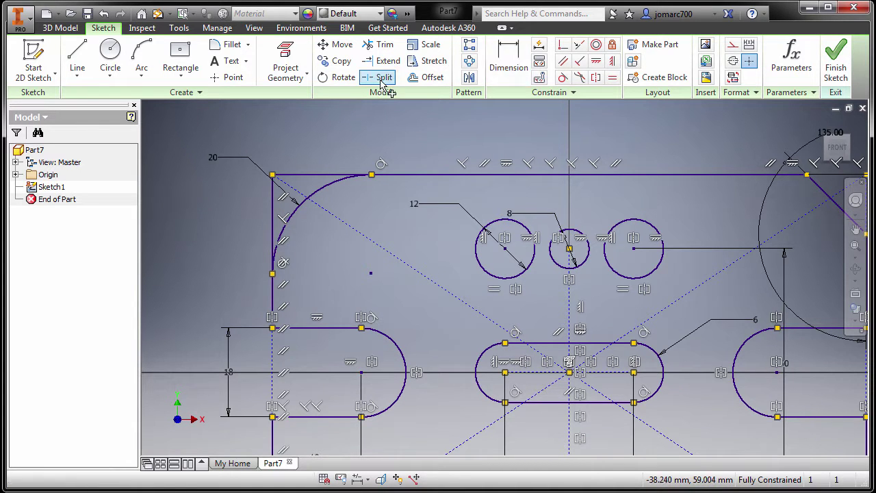
click(360, 175)
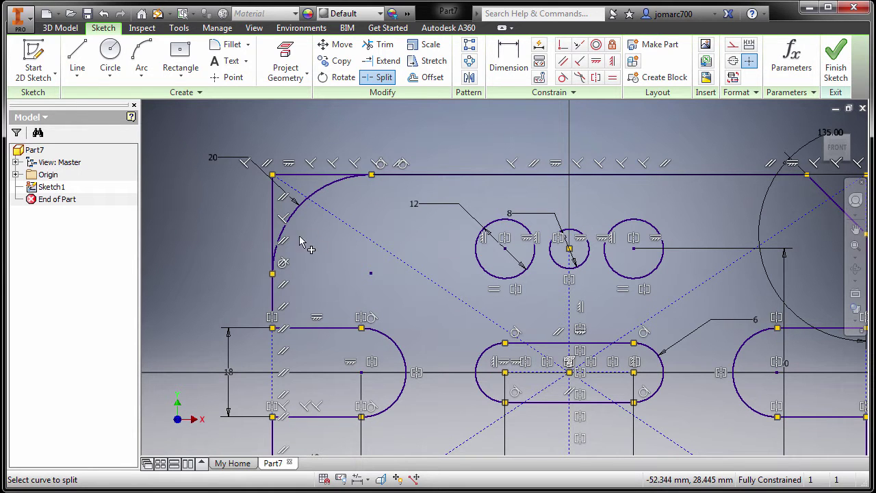
click(273, 267)
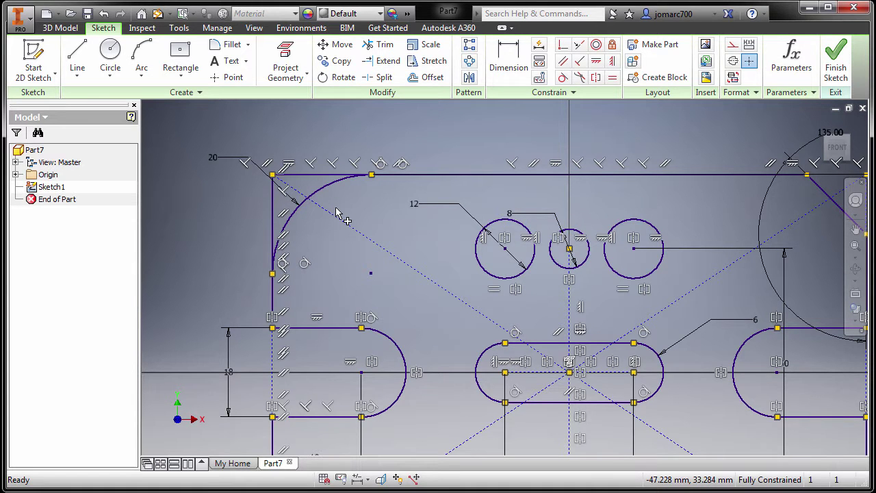
key(F9)
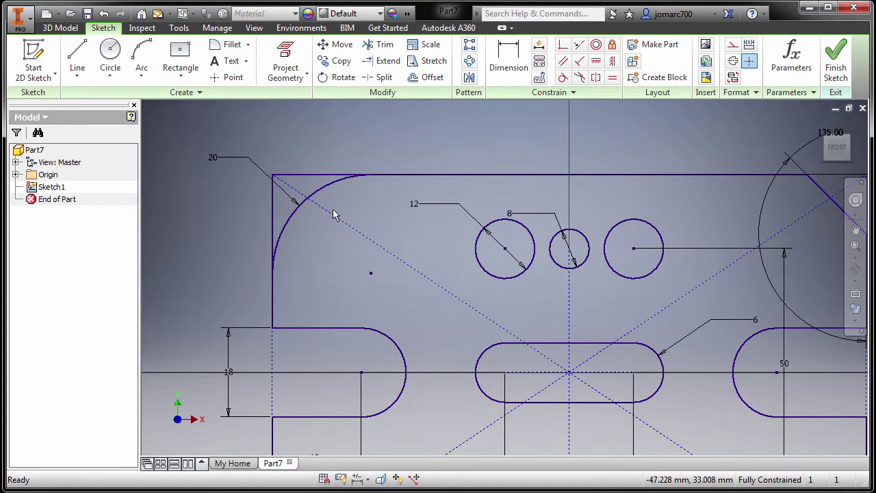
Convert the top and left corner segments to construction lines.
click(317, 177)
ctrl+click(273, 219)
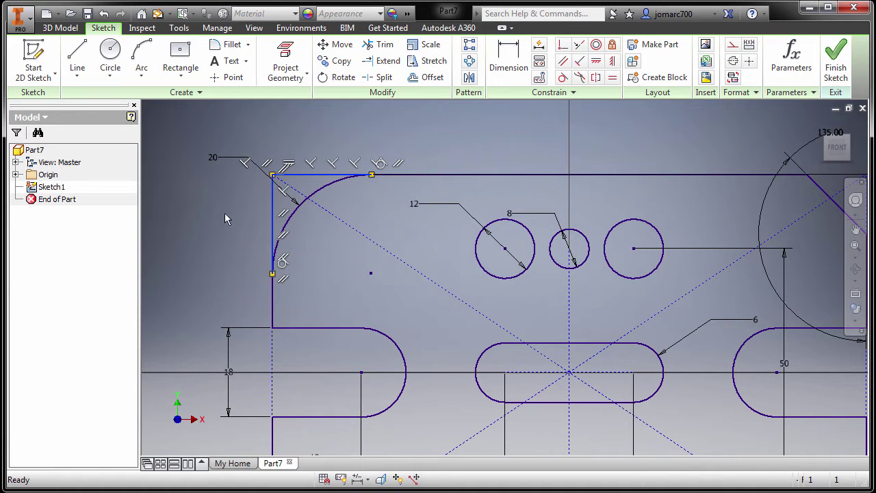
right_click(208, 208)
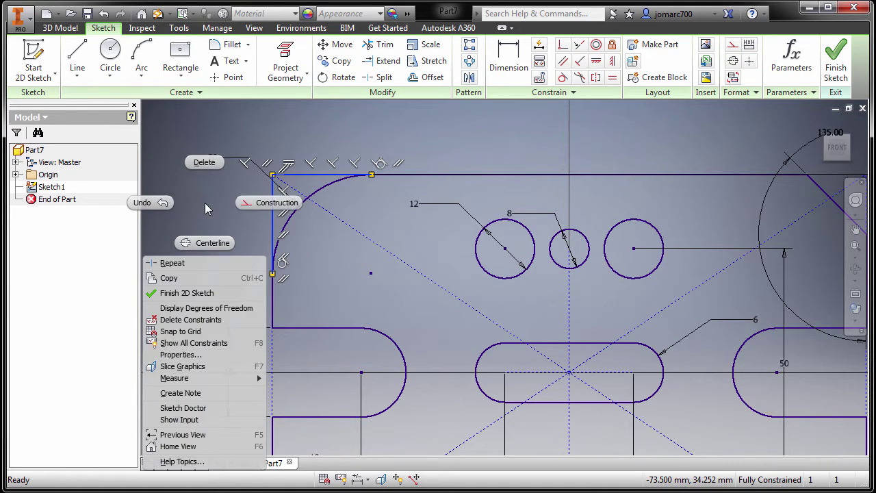
click(253, 204)
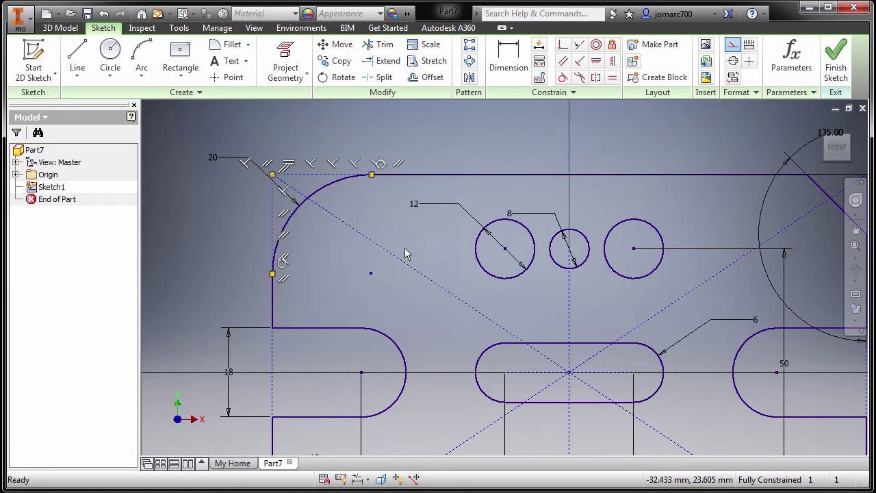
mouse_move(410, 325)
middle_down()
mouse_move(411, 276)
mouse_move(398, 271)
middle_up()
key(l)
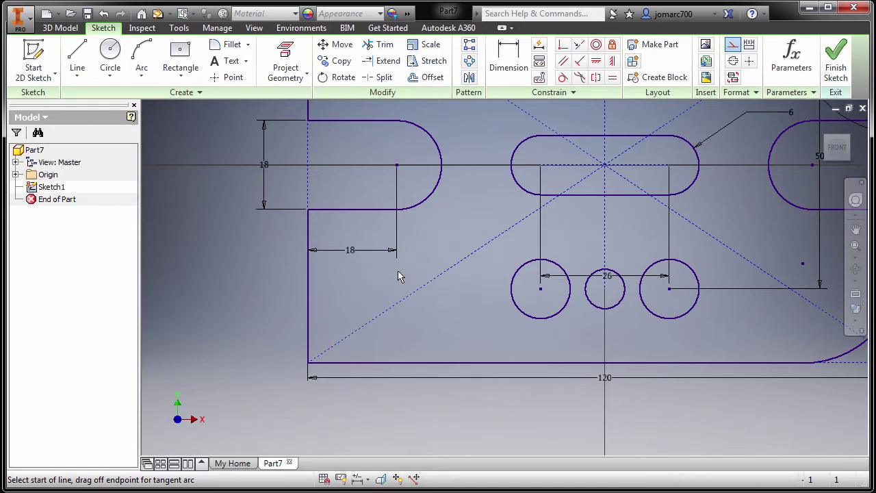
Draw a diagonal across the bottom-left corner and dimension its angle to the bottom edge as 30°.
click(308, 299)
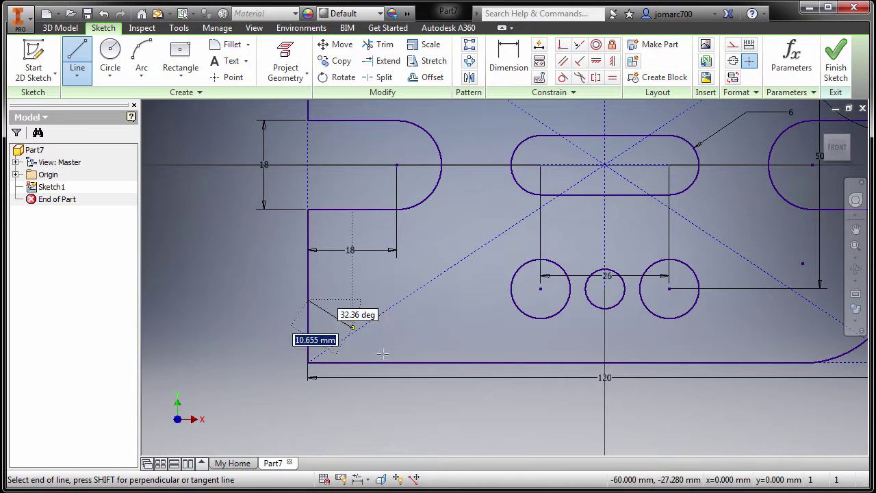
double_click(430, 362)
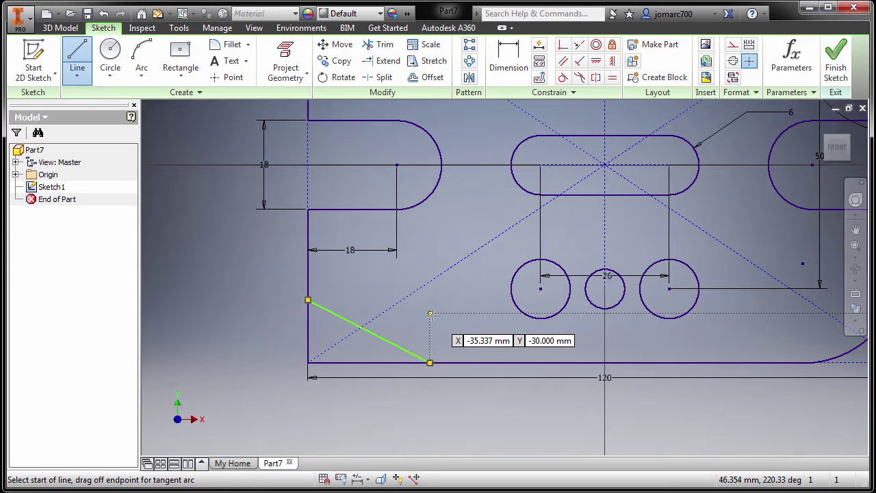
key(d)
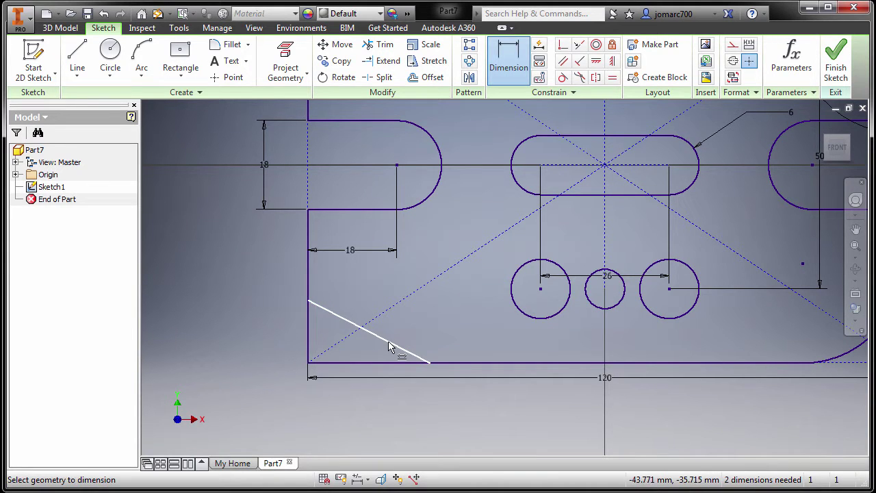
click(462, 363)
click(361, 327)
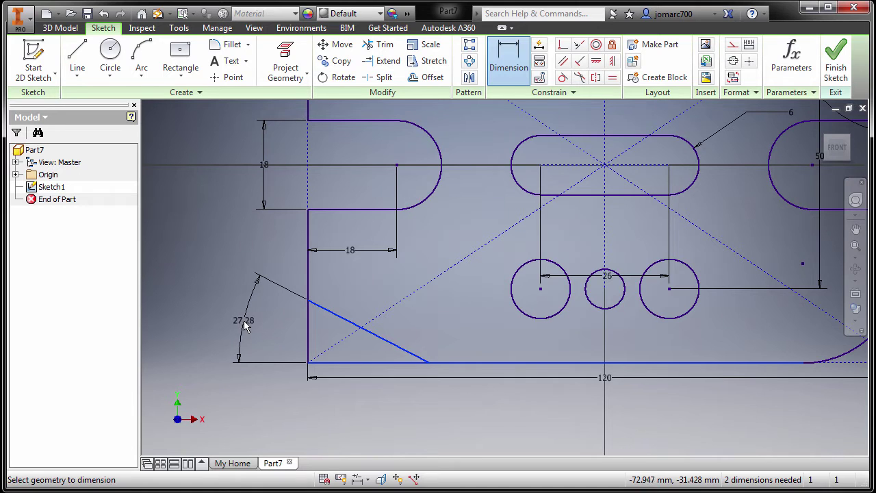
click(257, 324)
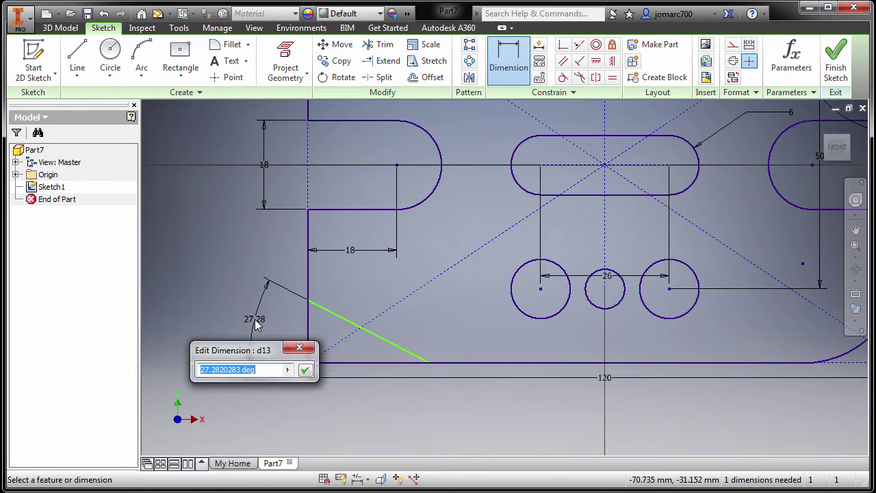
text(3)
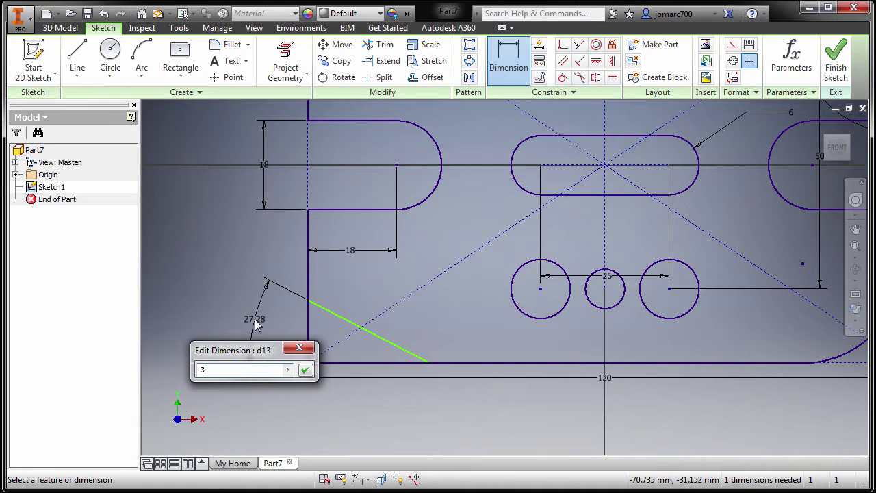
text(0)
key(Return)
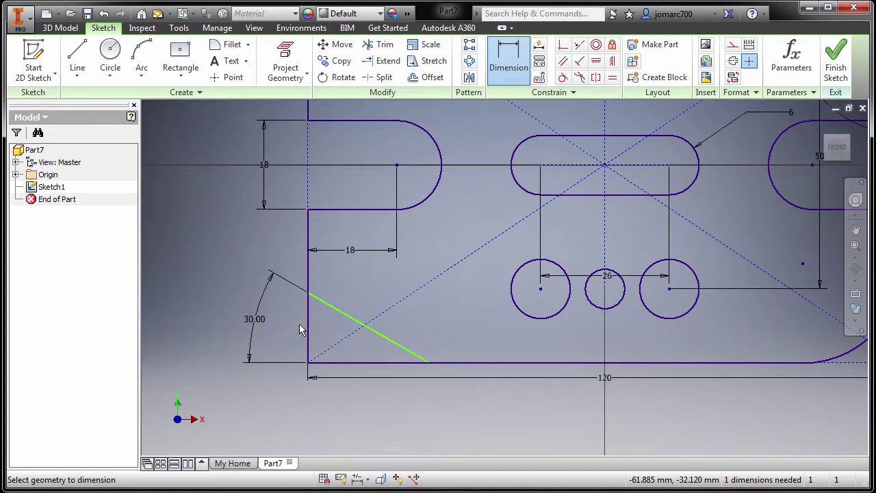
Dimension the horizontal distance from the left edge to the diagonal's lower end as 30 mm.
click(309, 269)
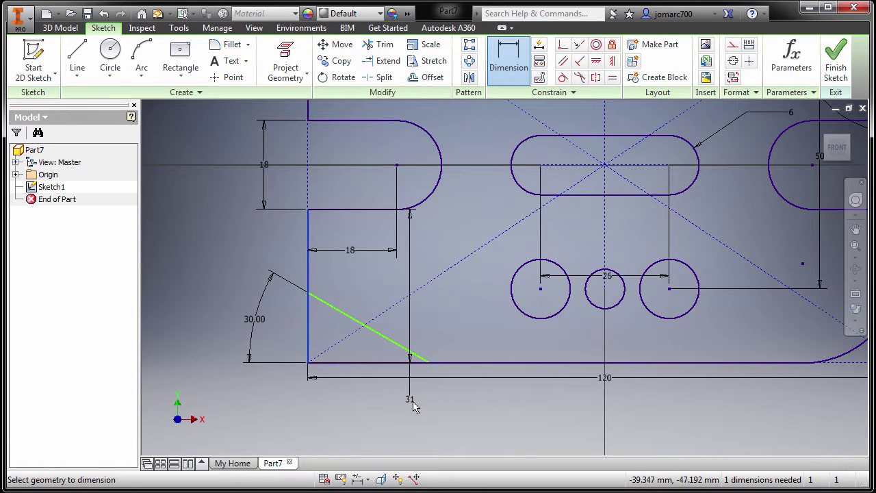
click(428, 362)
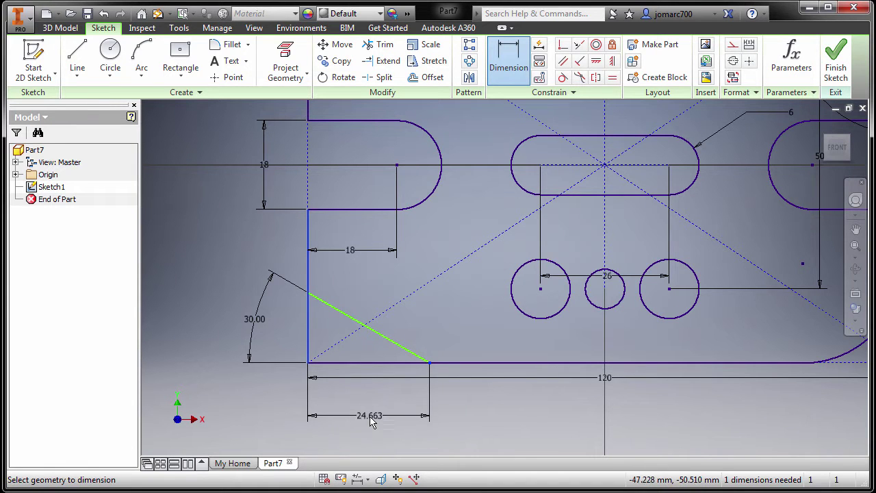
click(370, 425)
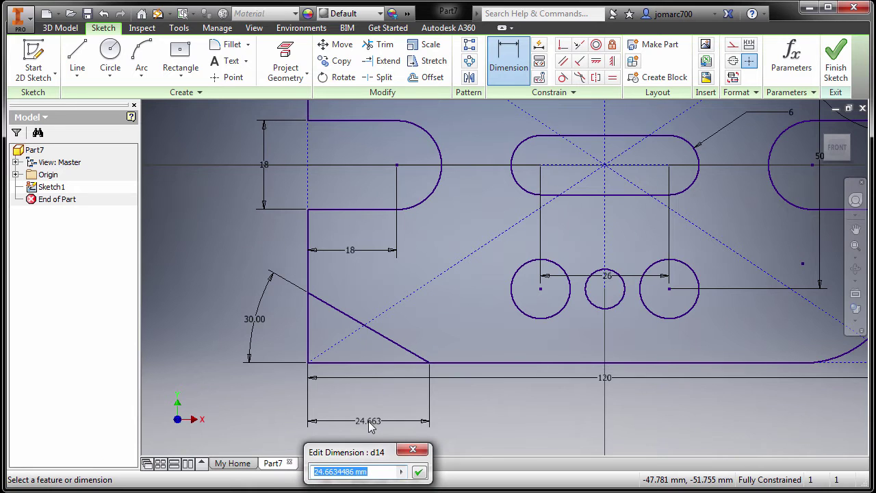
text(3)
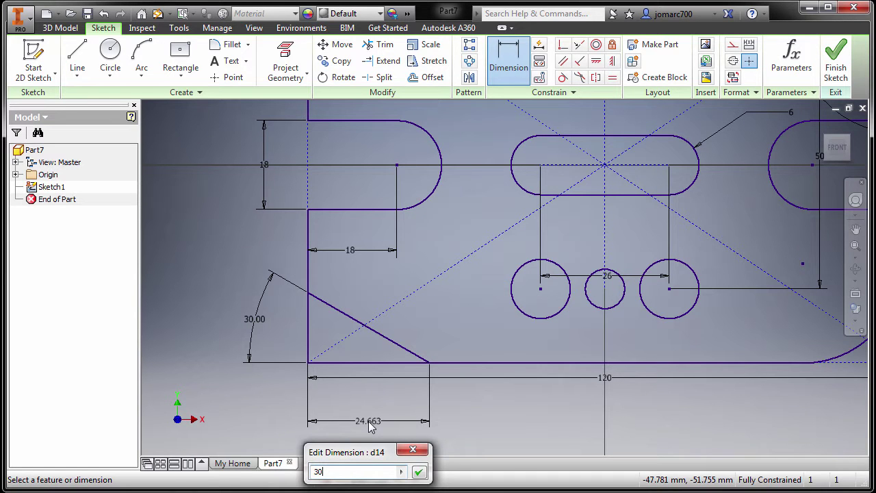
text(0)
key(Return)
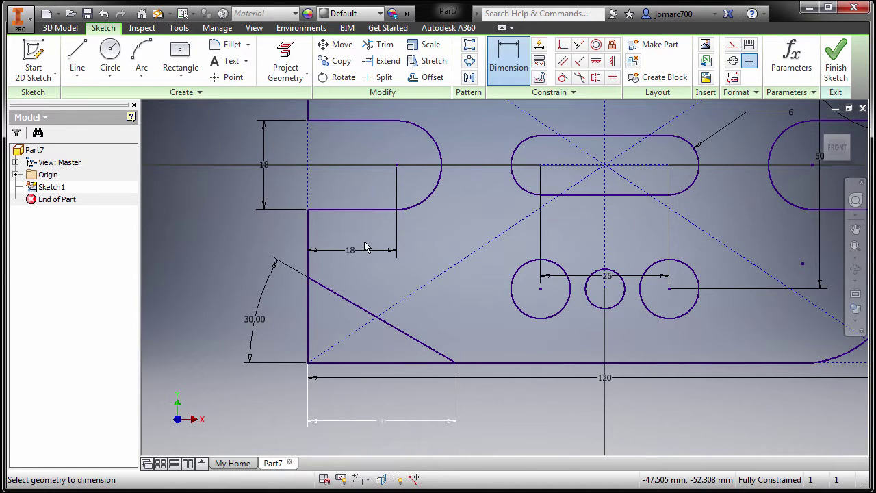
Split the left and bottom edges of the outline where the diagonal meets them.
click(378, 78)
click(309, 277)
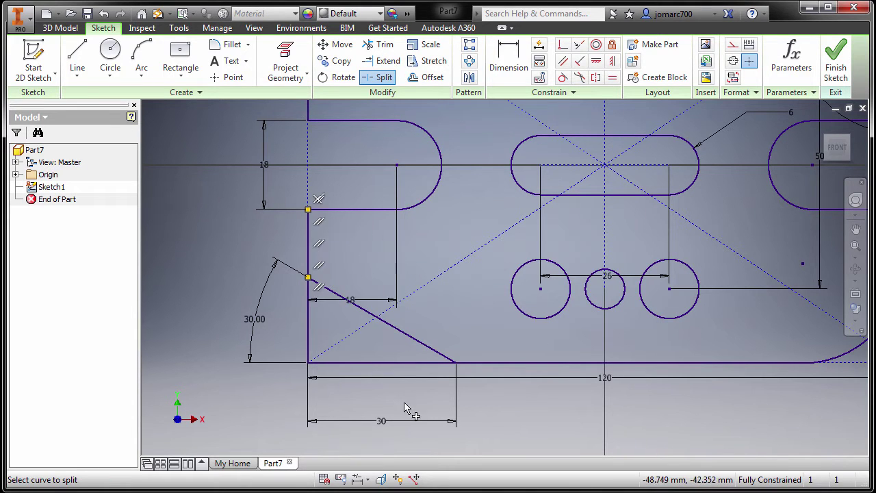
click(456, 366)
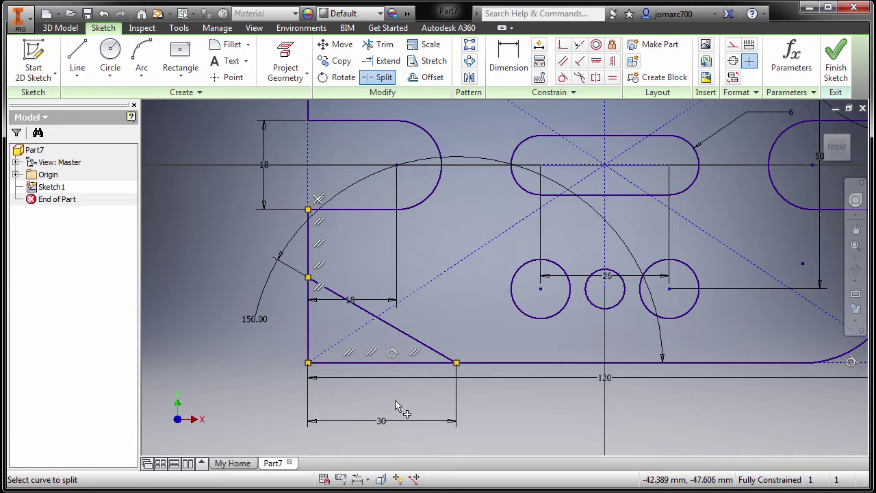
key(Escape)
Turn the two cut-off corner pieces into construction lines and fit the sketch to view.
click(309, 322)
ctrl+click(370, 363)
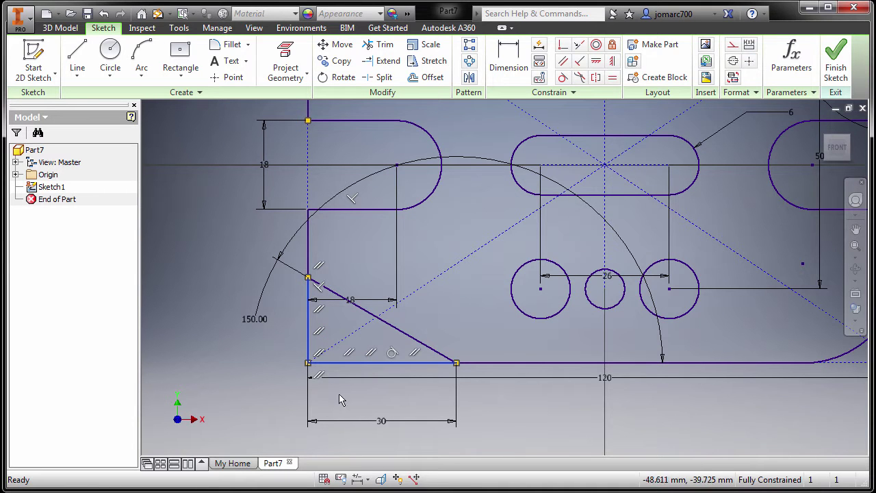
right_click(242, 367)
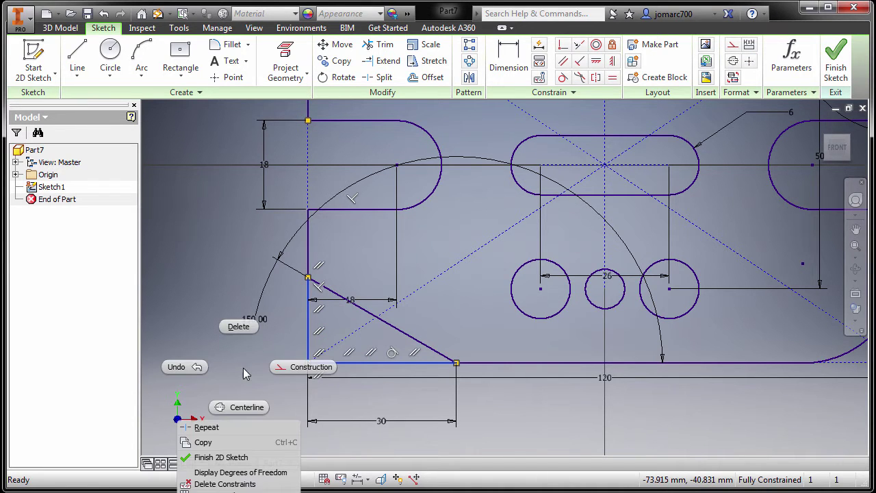
click(288, 374)
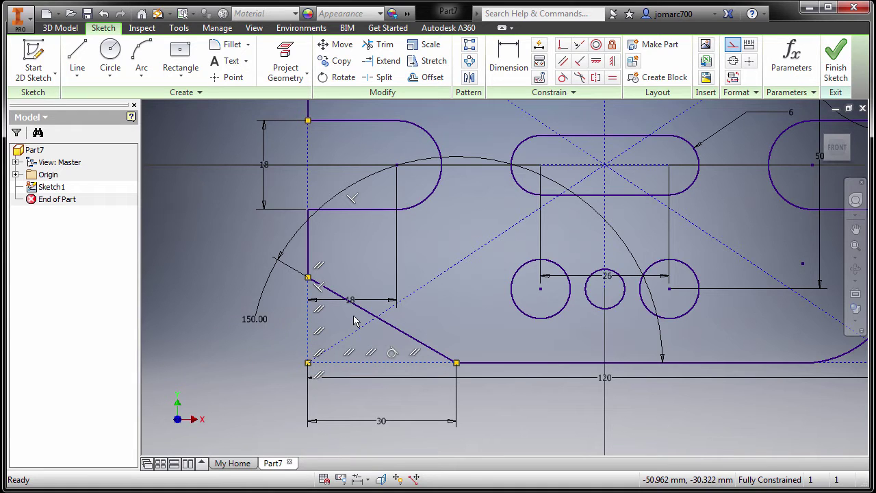
key(Home)
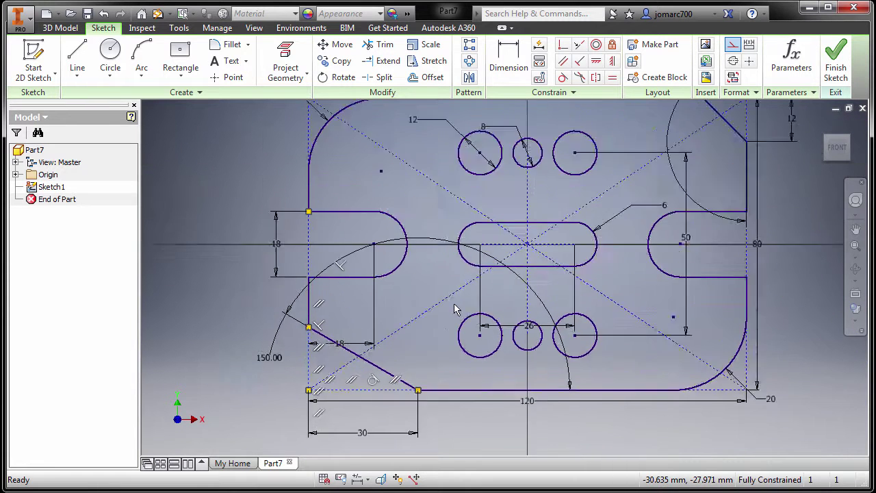
key(Escape)
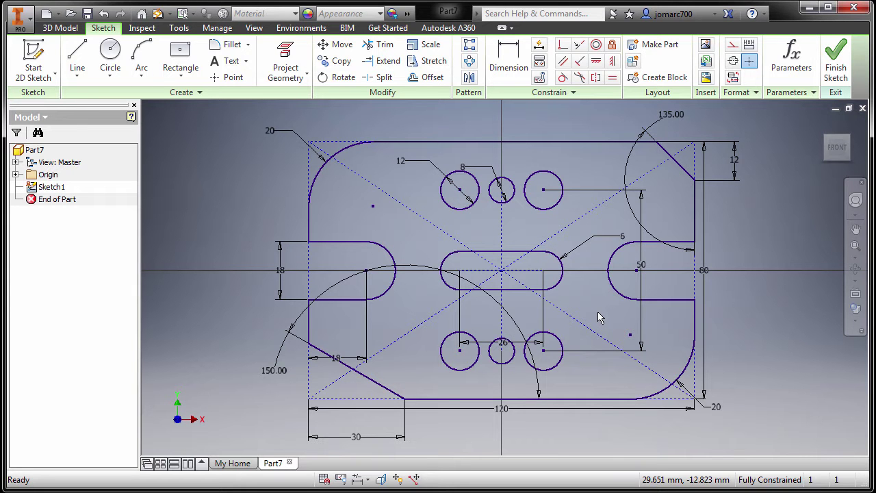
key(e)
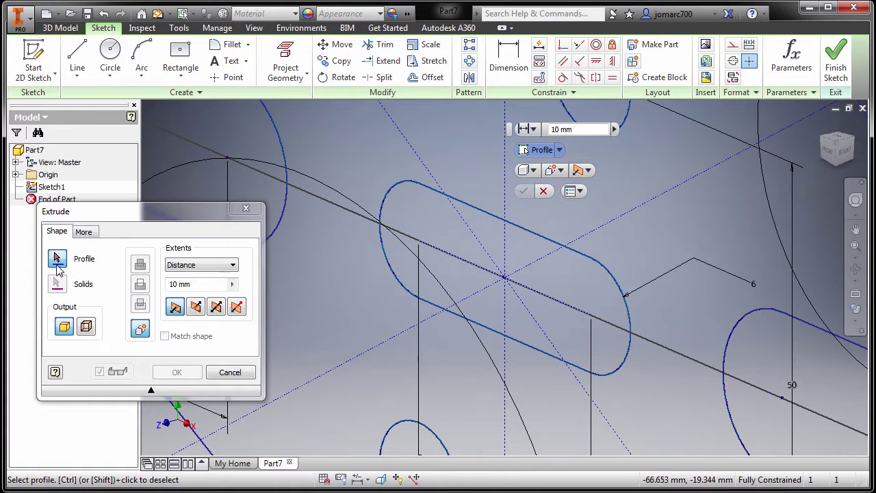
Extrude the plate outline profile symmetrically with a 5 mm distance.
scroll(527, 269, down, 5)
scroll(527, 269, down, 3)
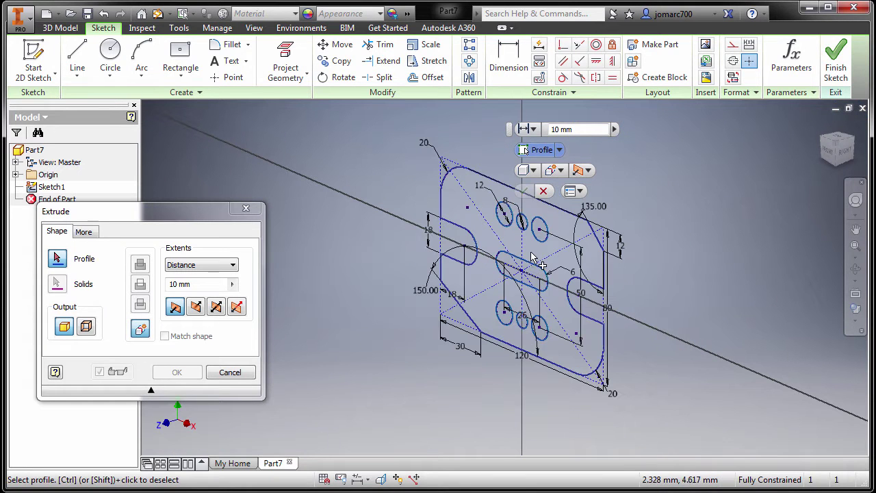
click(566, 262)
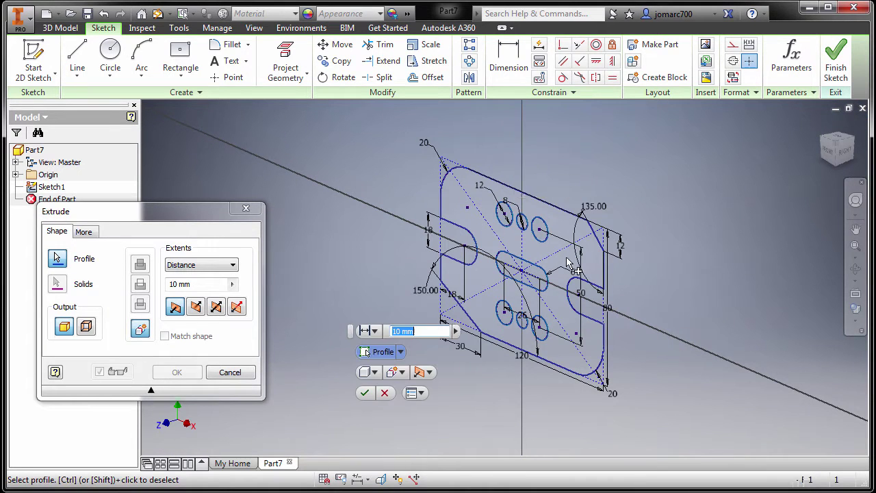
click(216, 308)
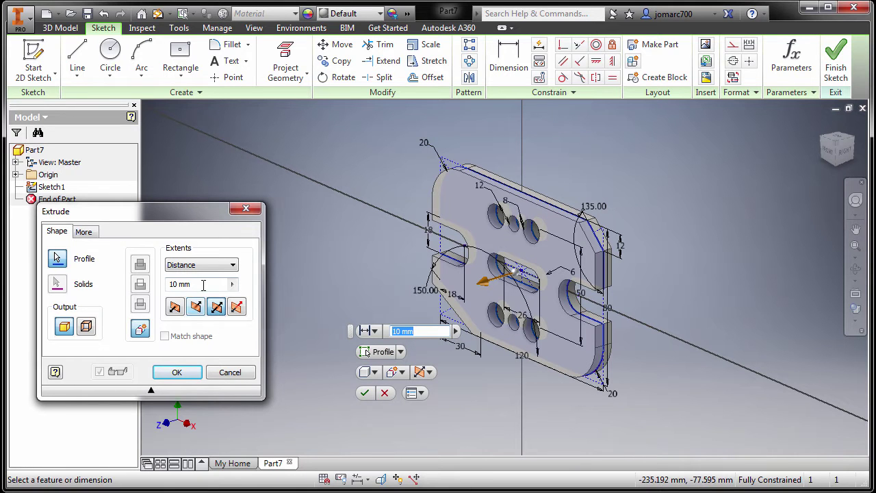
click(204, 283)
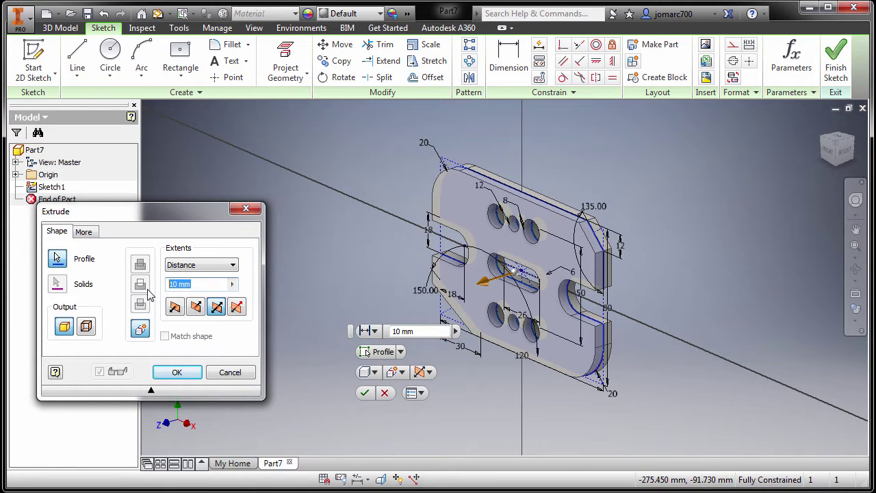
text(5)
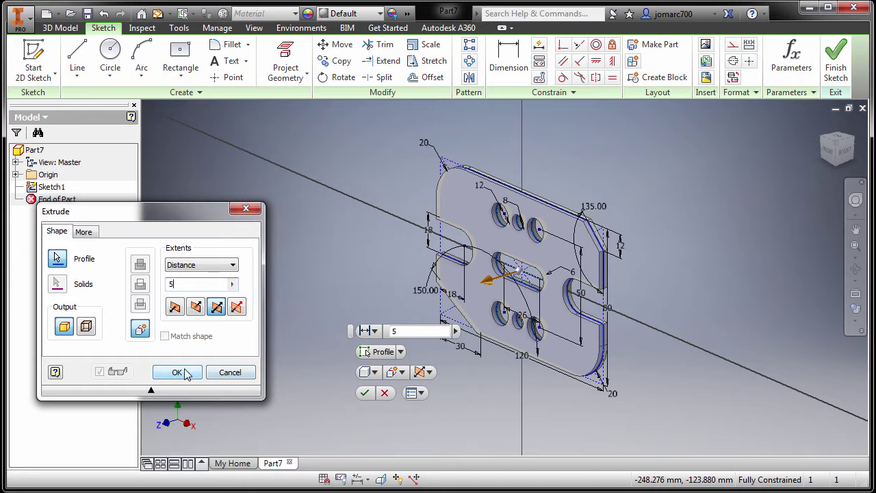
click(180, 371)
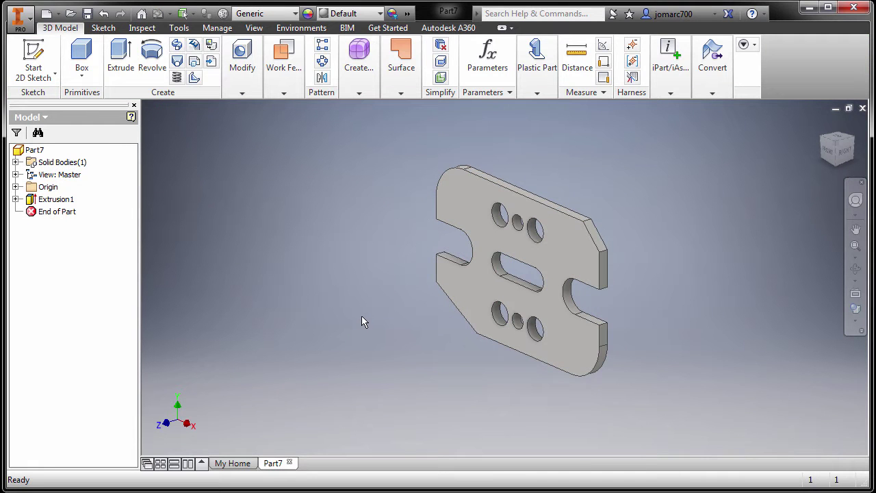
key(F6)
key(F4)
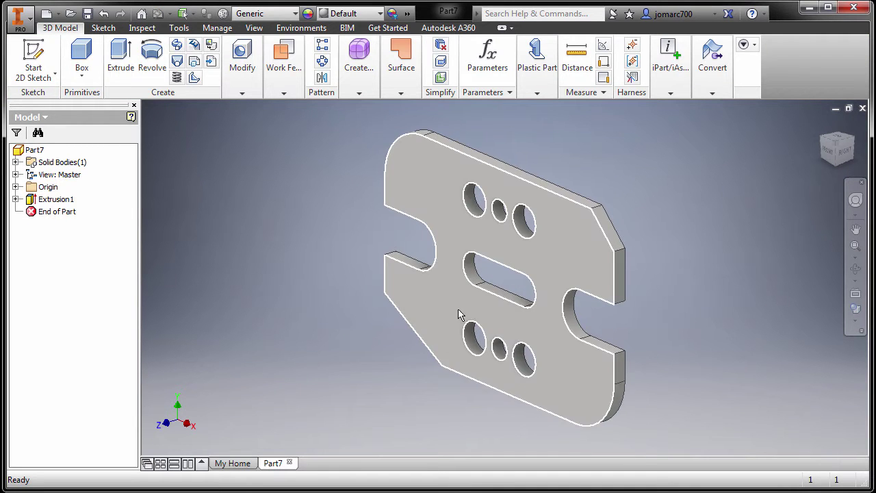